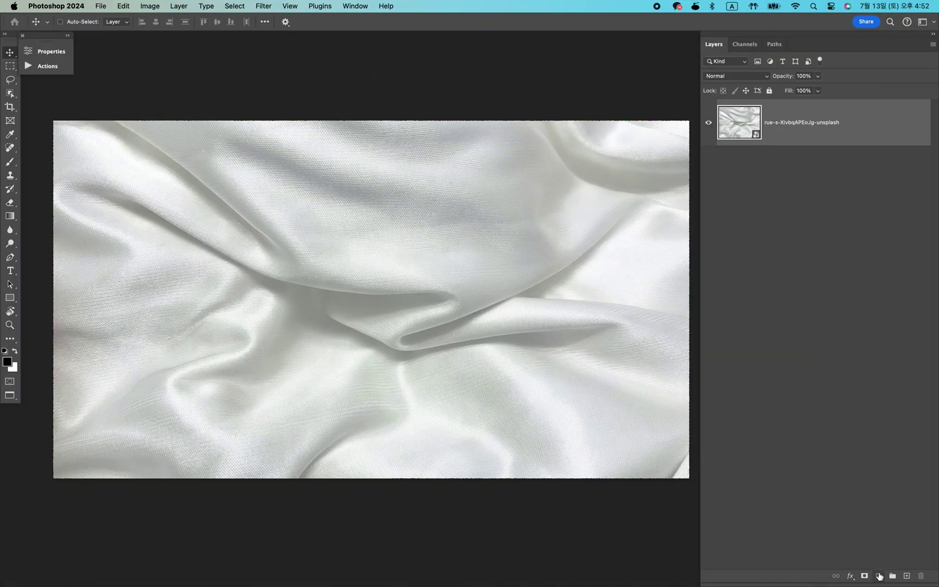
Step: Add a Levels adjustment with input levels 69, 0.87 and 237 to boost the satin's contrast
left_click(879, 576)
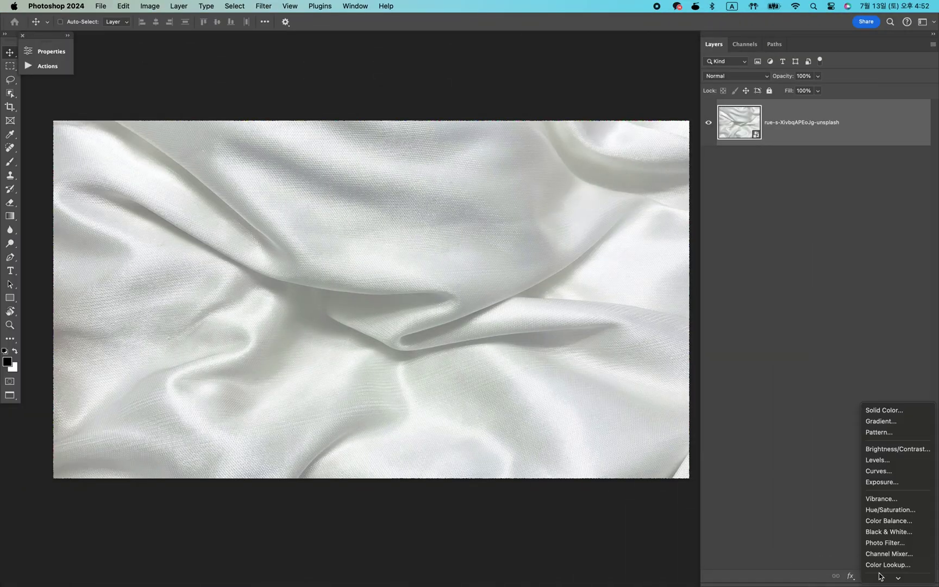
left_click(885, 461)
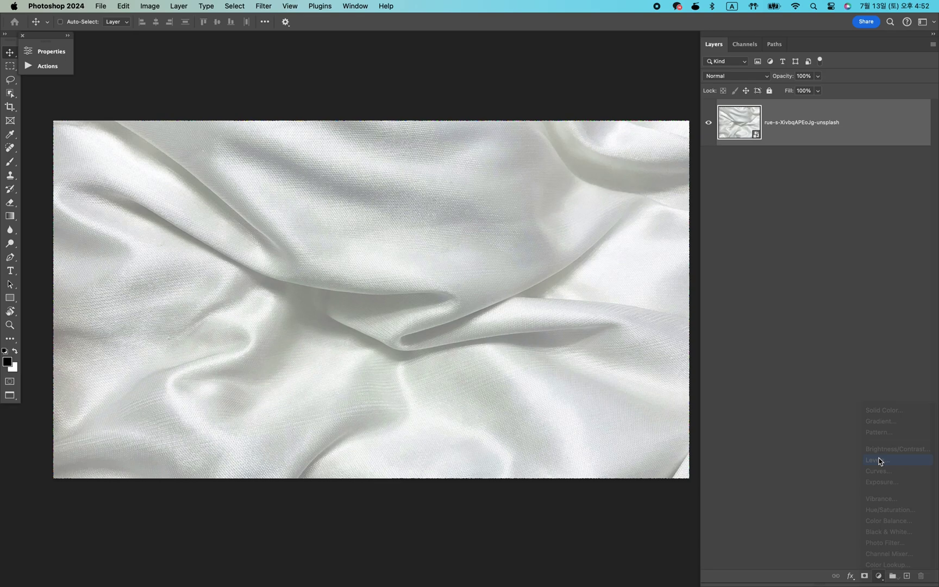
left_click_drag(94, 162, 123, 158)
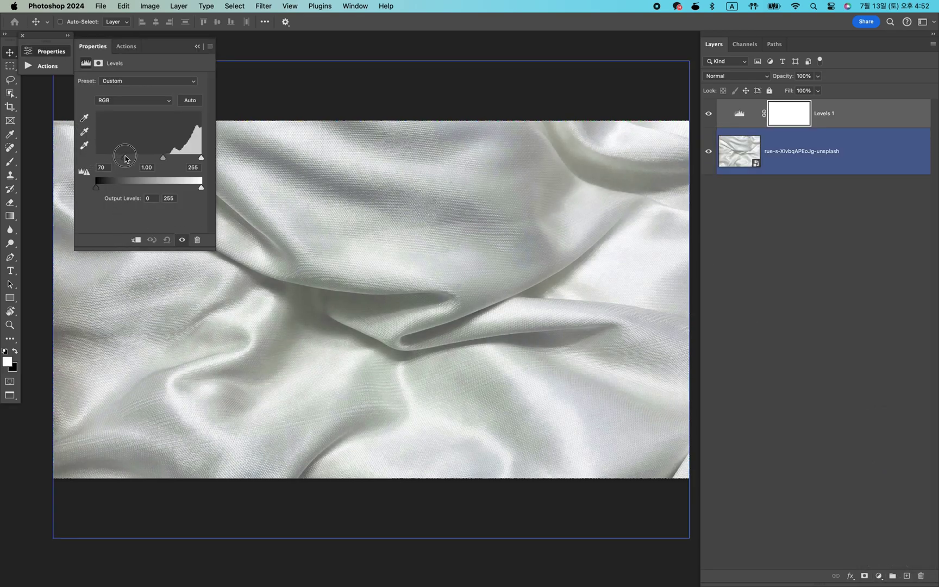
left_click_drag(201, 158, 125, 159)
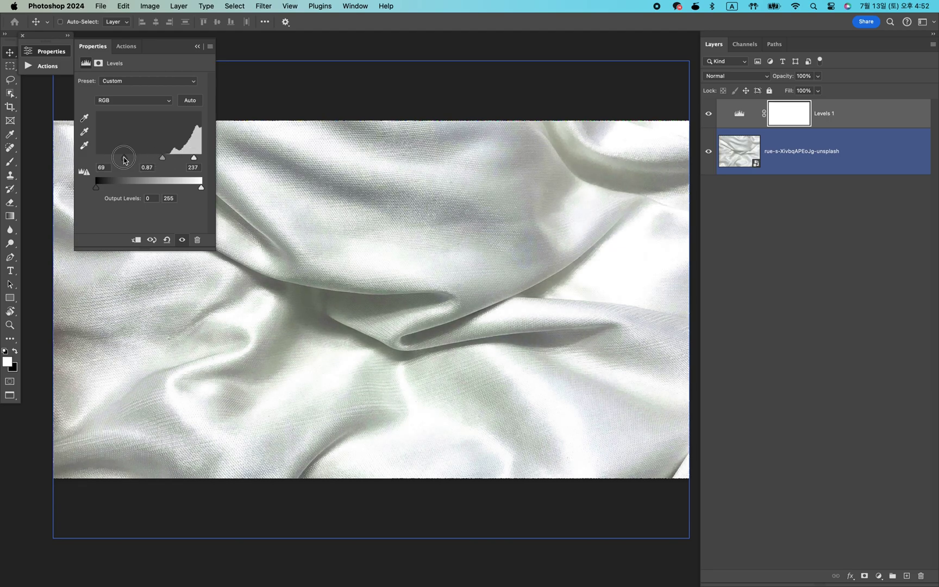
left_click(709, 115)
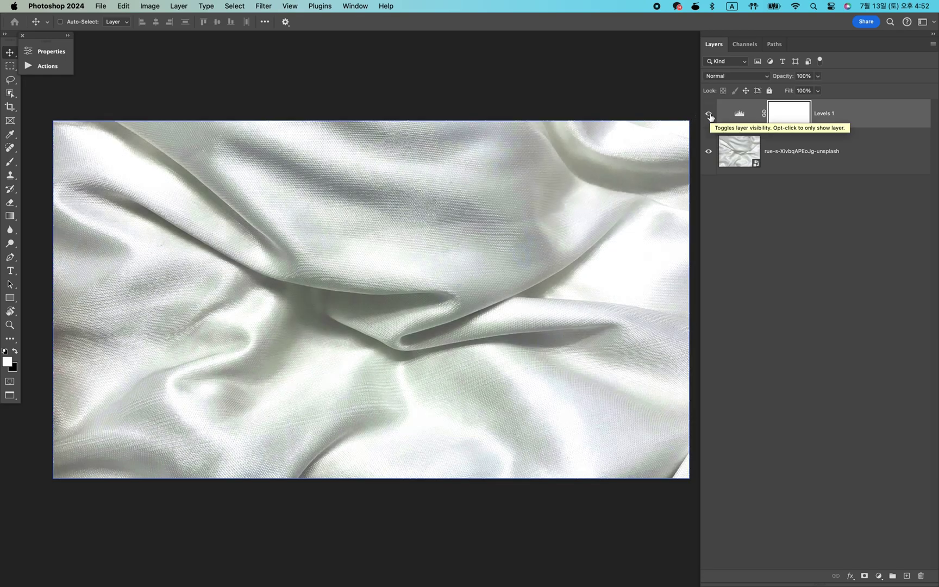
key("super+s")
Step: Enter 'Displace' as the file name and set the Levels layer to 50% opacity
left_click(818, 77)
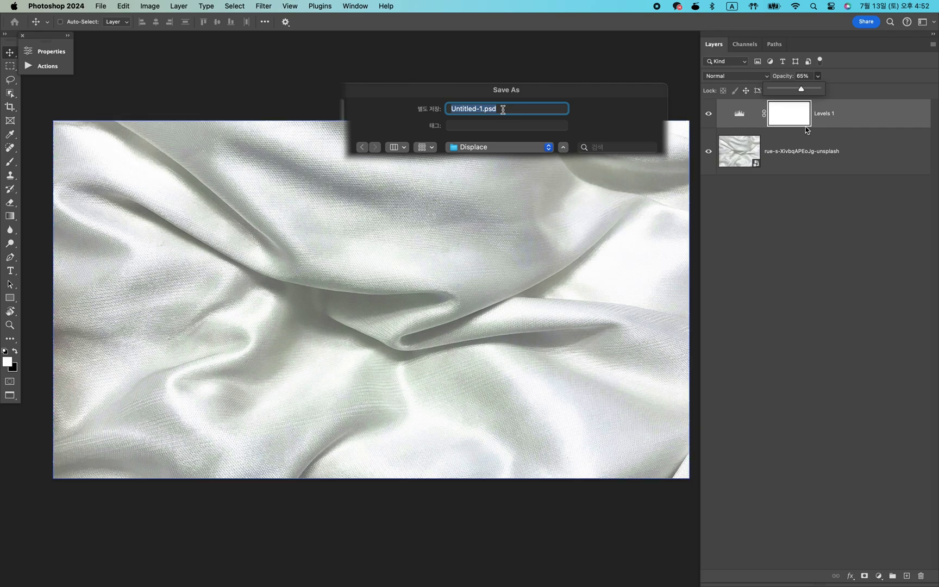
type("Dis")
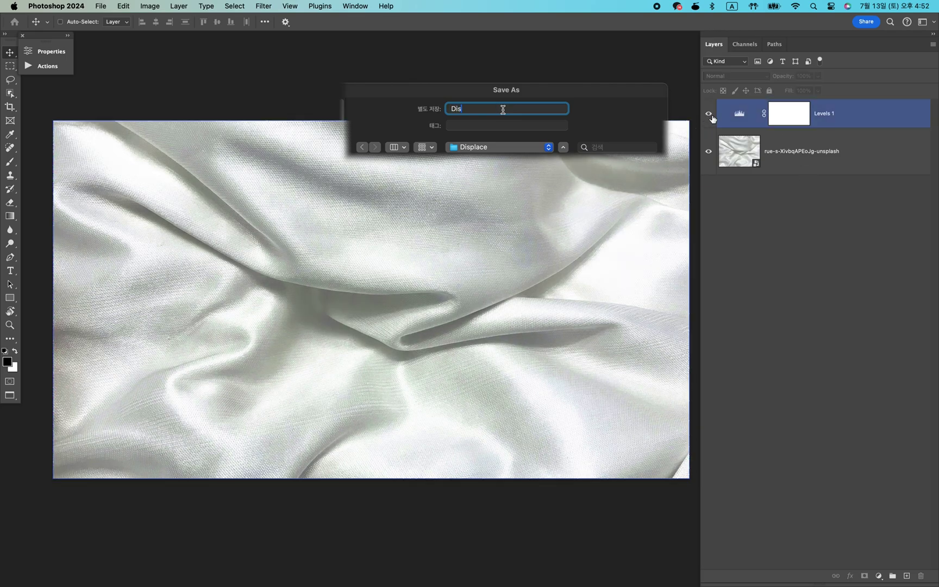
type("place")
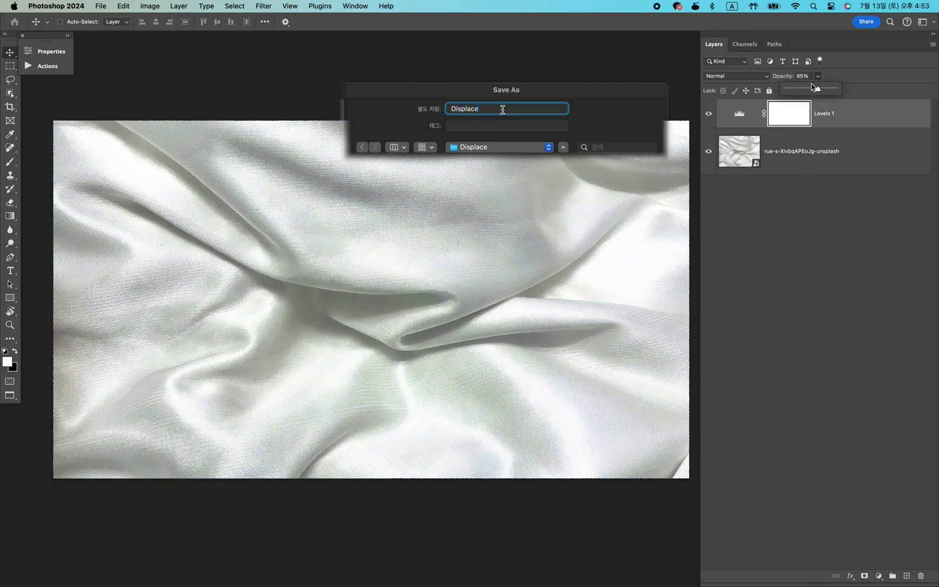
key("Return")
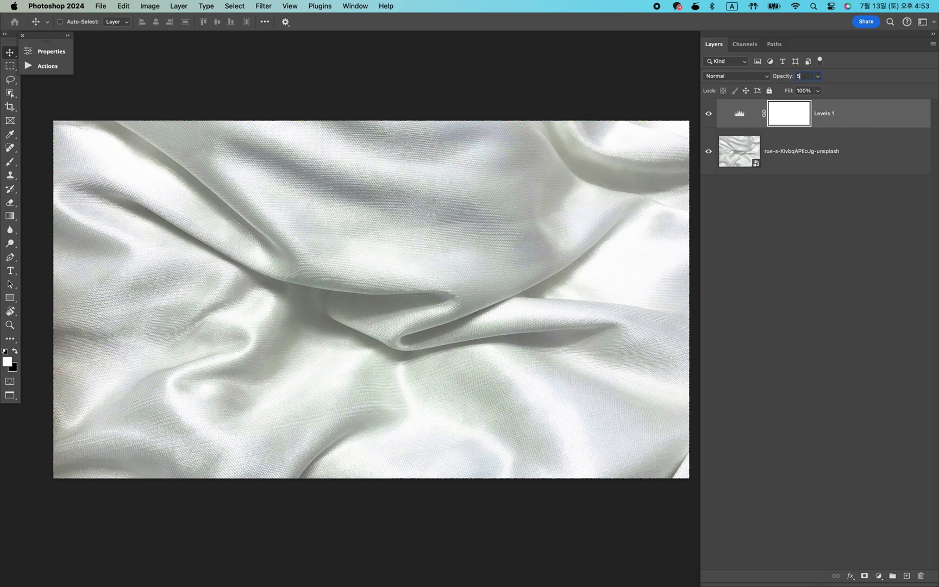
type("50")
key("Return")
left_click(709, 114)
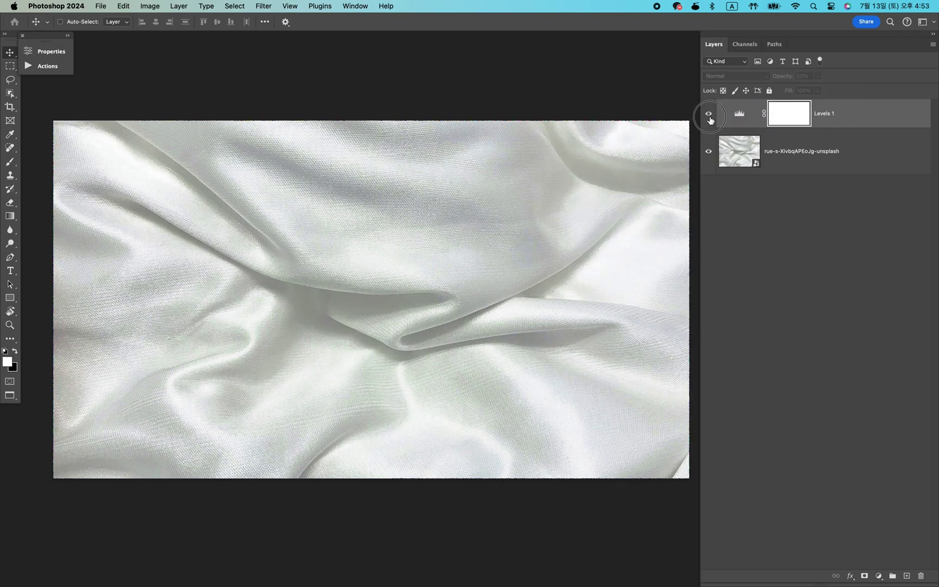
left_click(774, 210)
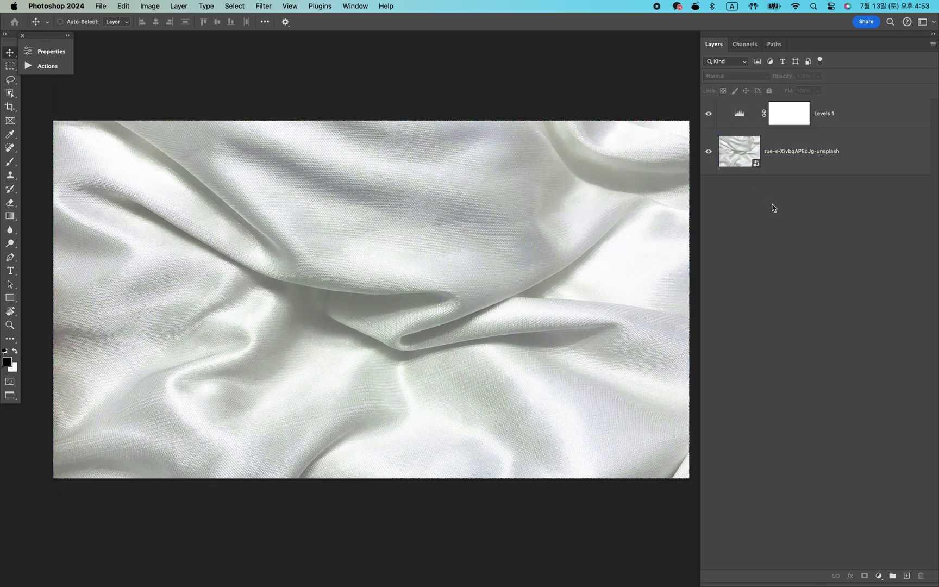
Step: Save As a Photoshop file named 'Displace' in the Displace folder
left_click(100, 6)
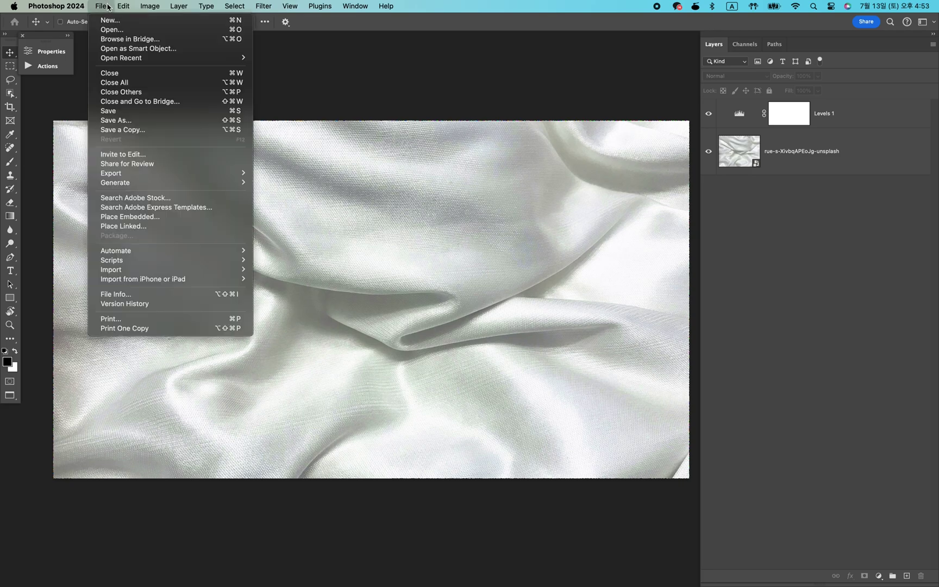
left_click(118, 121)
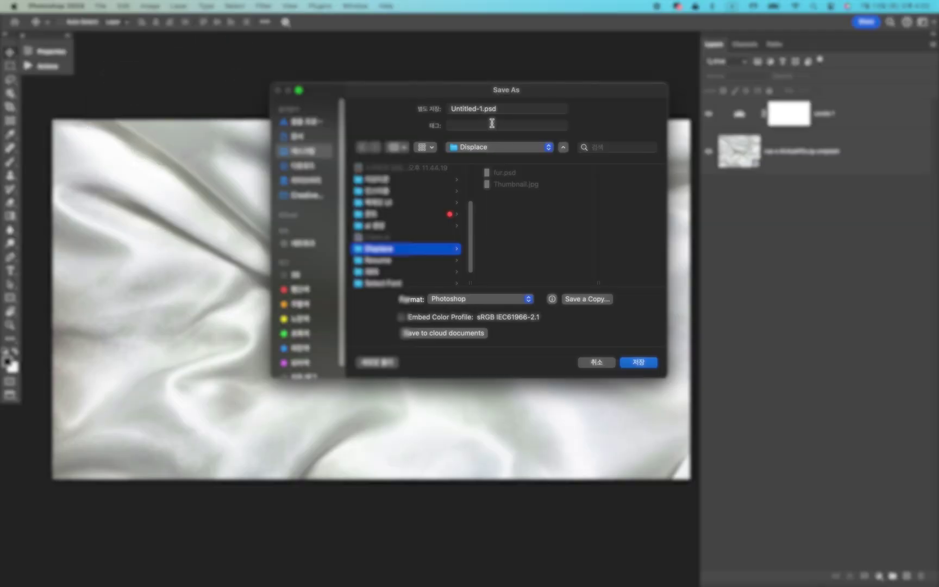
triple_click(503, 110)
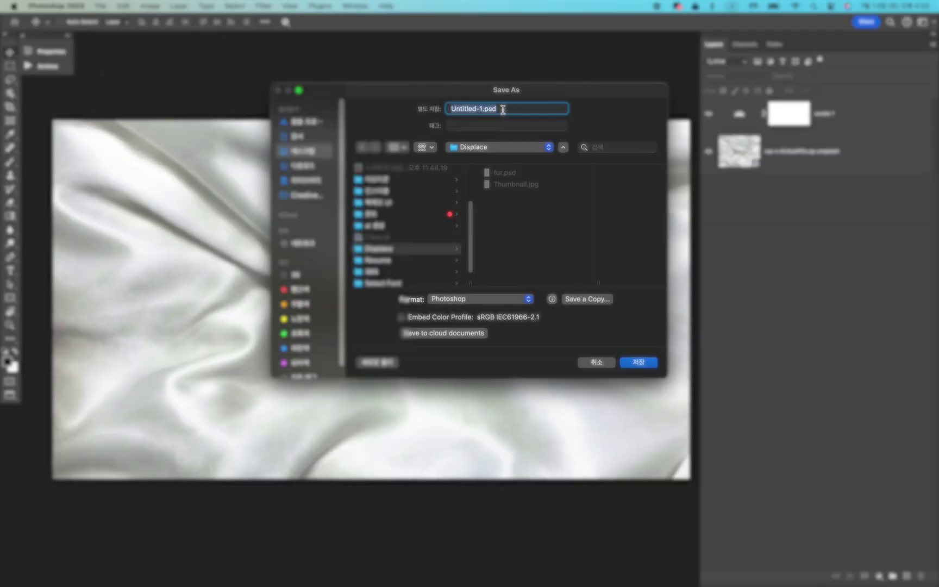
key("BackSpace")
type("Displace")
left_click(642, 368)
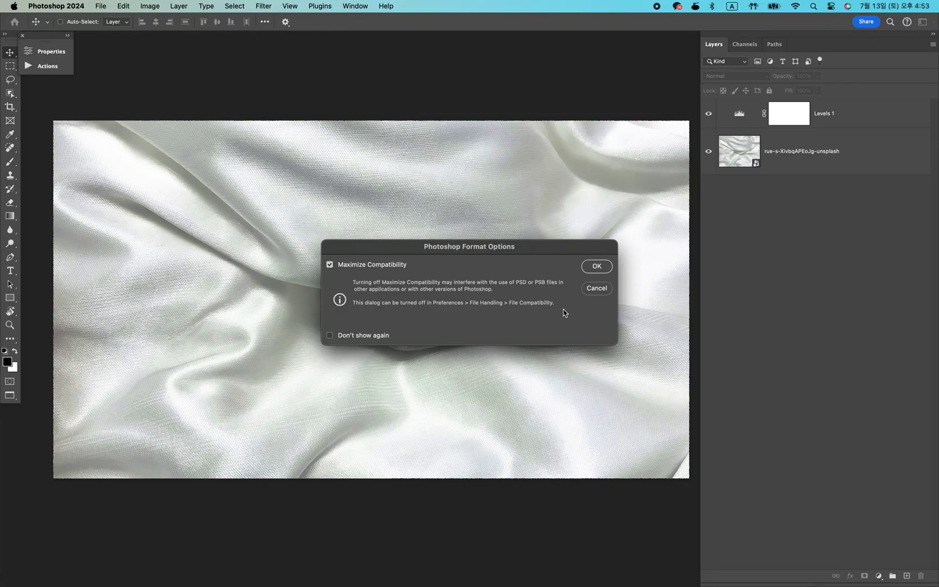
left_click(595, 267)
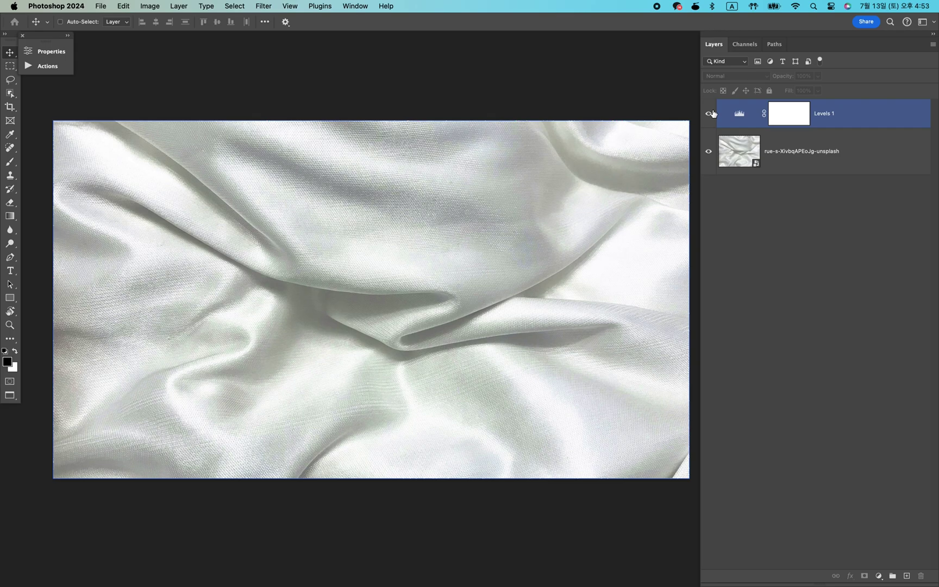
left_click(787, 117)
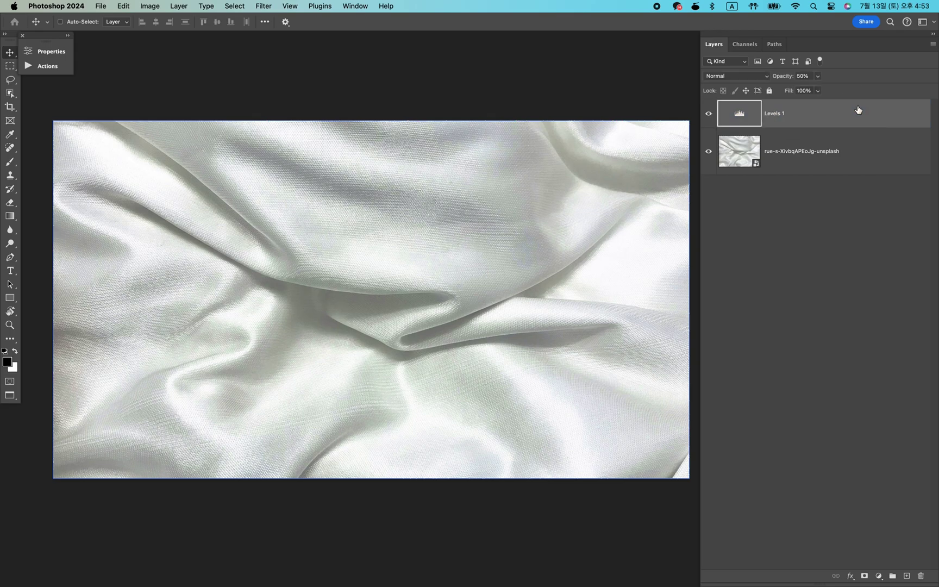
Step: Delete the Levels layer and type the word 'Displace' on the fabric's left side
key("Delete")
key("t")
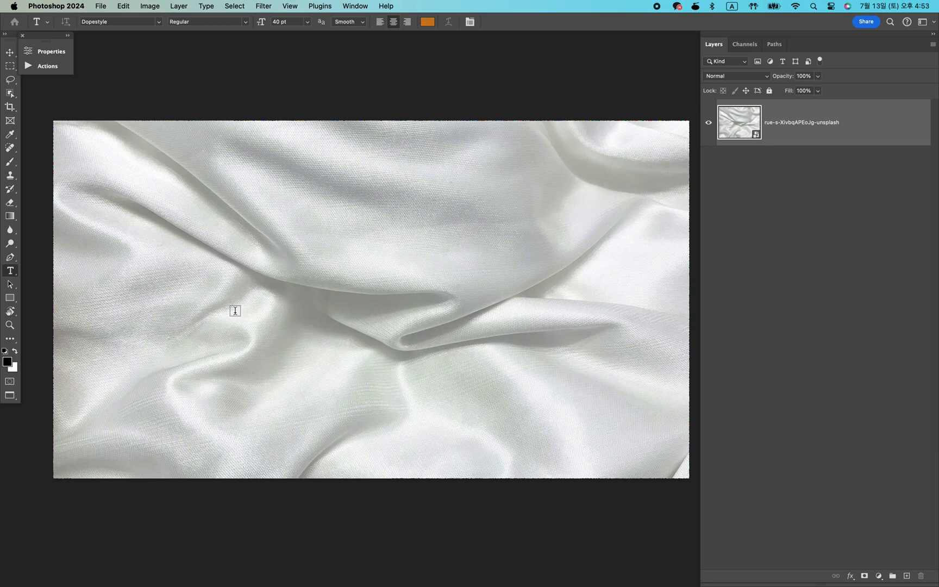
left_click(233, 309)
type("Displace")
key("ctrl+Return")
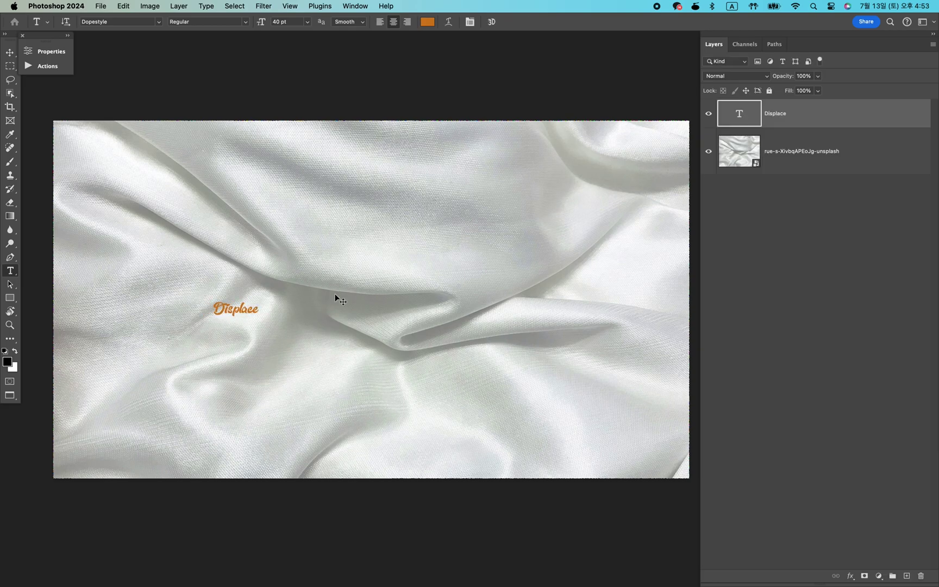
Step: Scale the Displace text up about eightfold and centre it on the image
key("ctrl+t")
left_click_drag(379, 297, 596, 296)
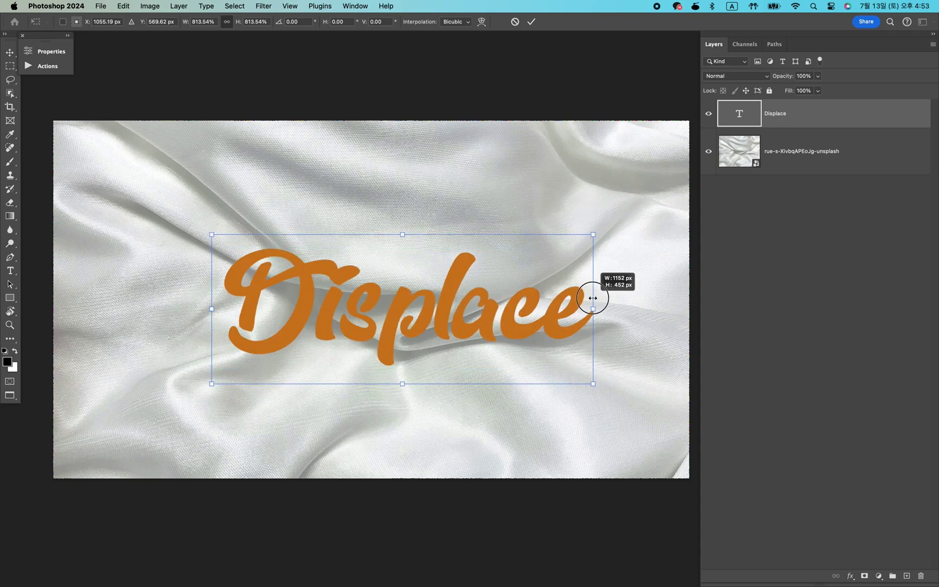
left_click_drag(503, 326, 477, 320)
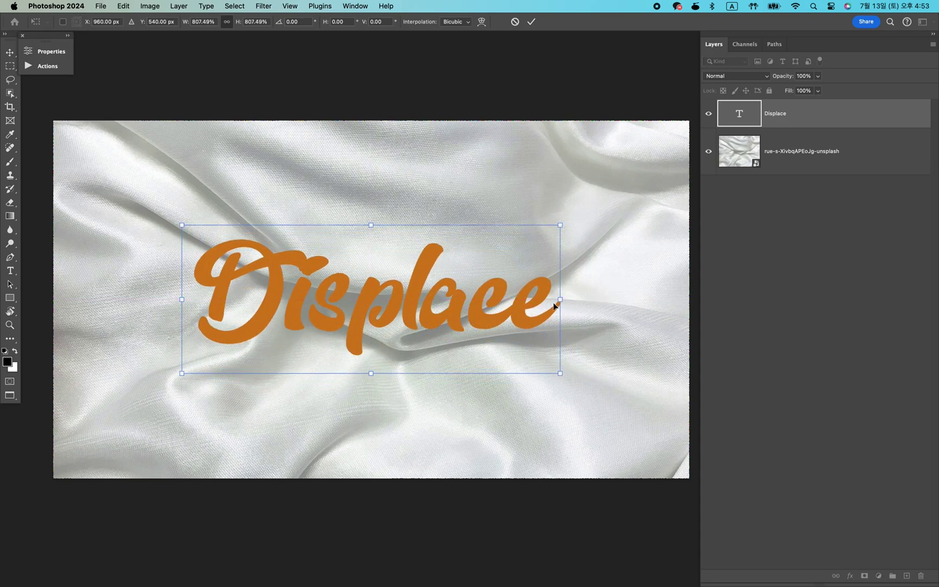
mouse_move(562, 298)
left_mouse_down()
mouse_move(571, 297)
mouse_move(548, 301)
left_mouse_up()
key("Return")
Step: Change the Displace text colour to blue (#193cd2)
key("t")
left_click(424, 21)
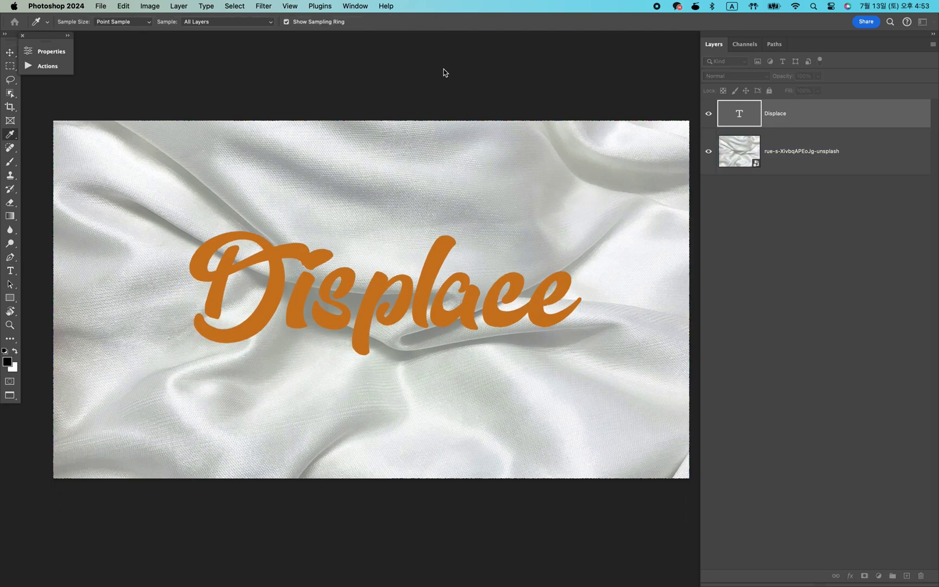
left_click(587, 197)
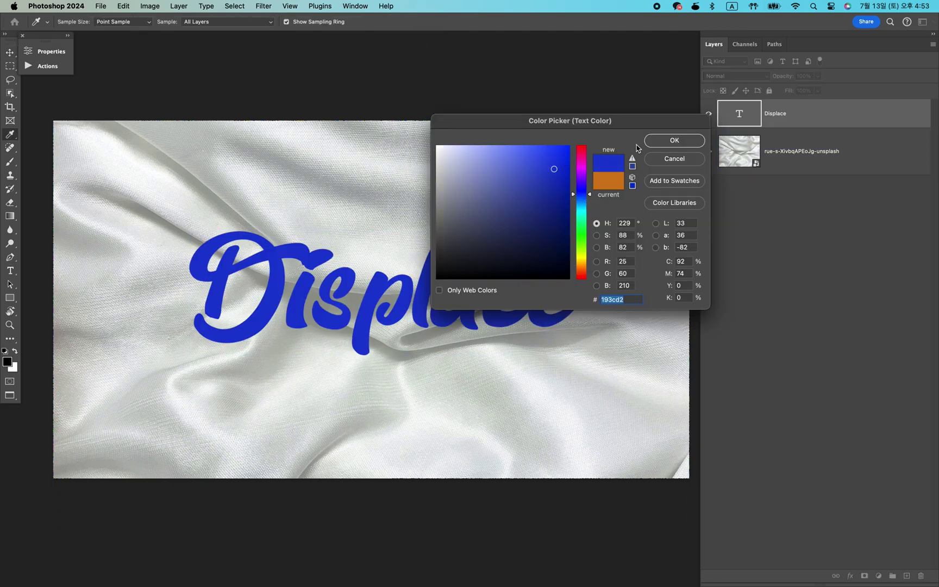
left_click(666, 144)
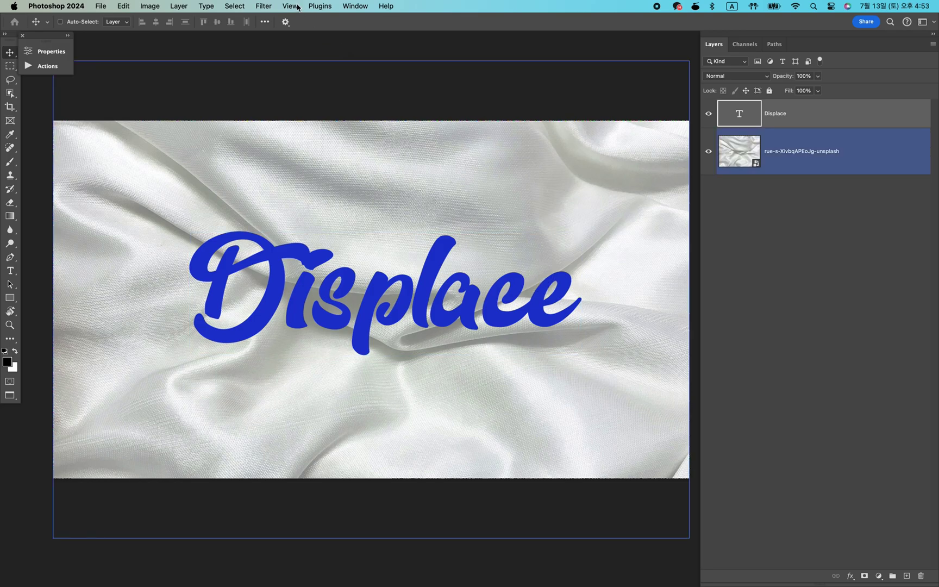
left_click(257, 7)
mouse_move(308, 156)
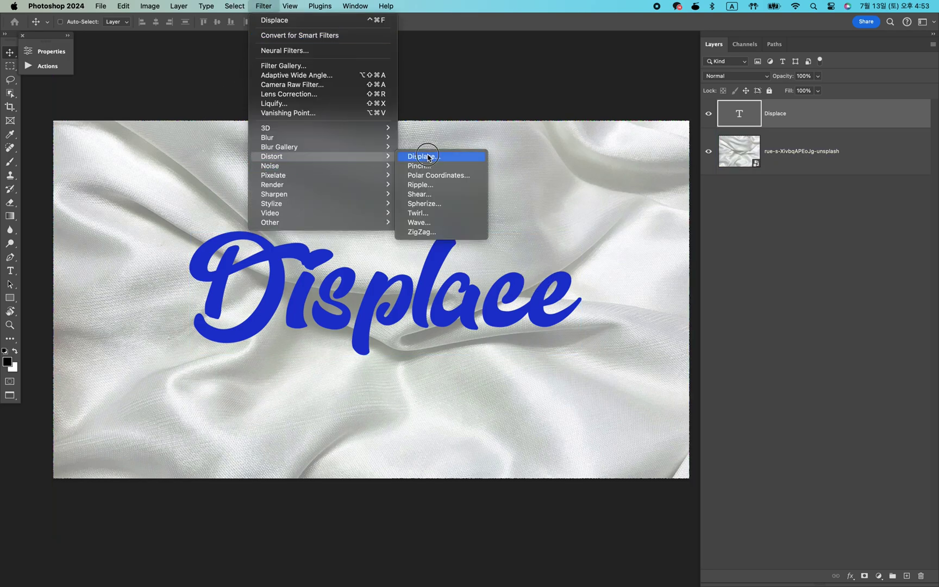
Step: Convert the text to a smart object and apply a 20/20 Displace filter using Displace.psd
left_click(429, 158)
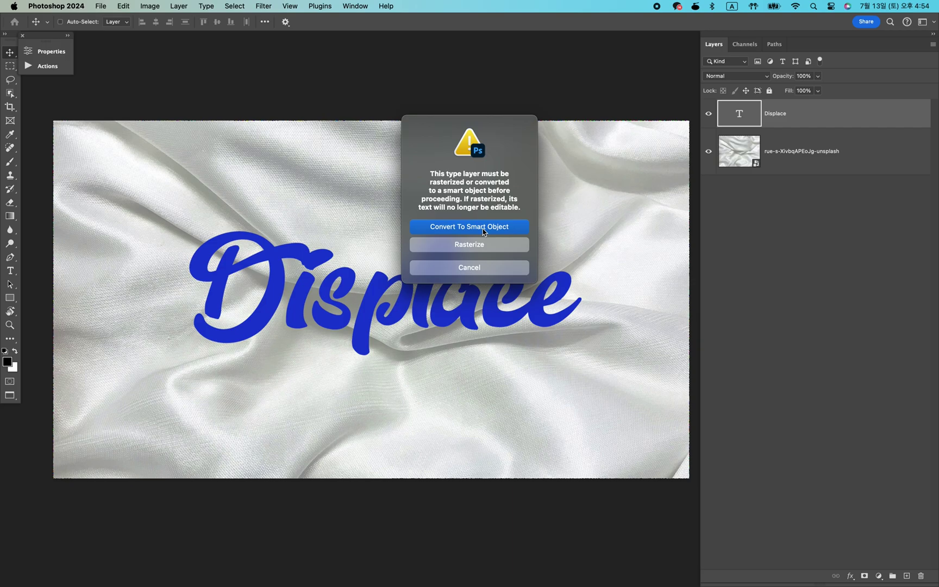
left_click(483, 228)
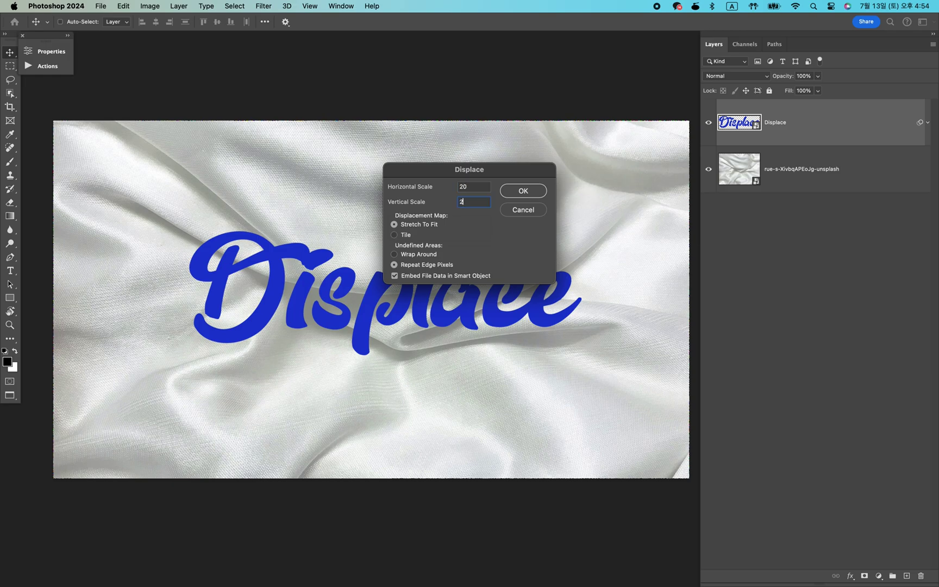
left_click(523, 190)
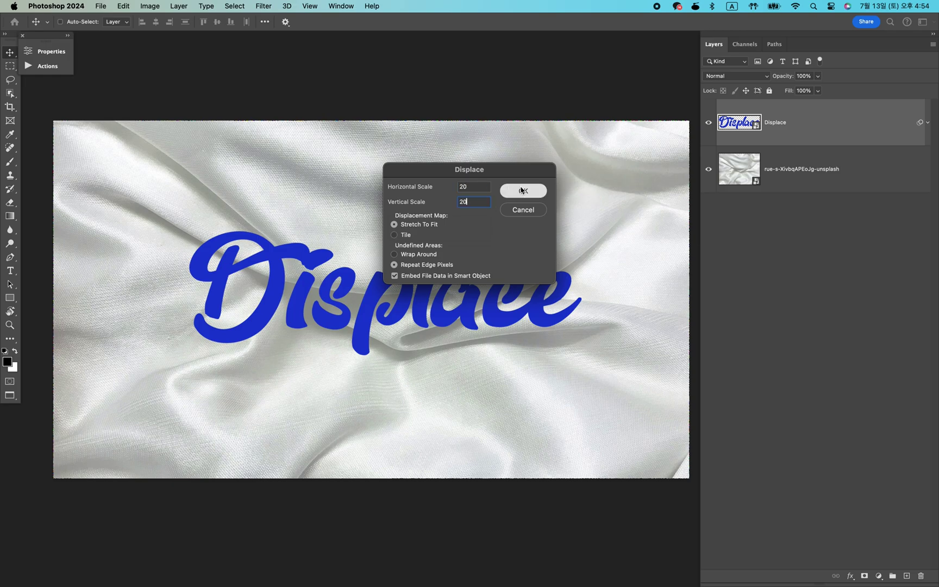
left_click(503, 139)
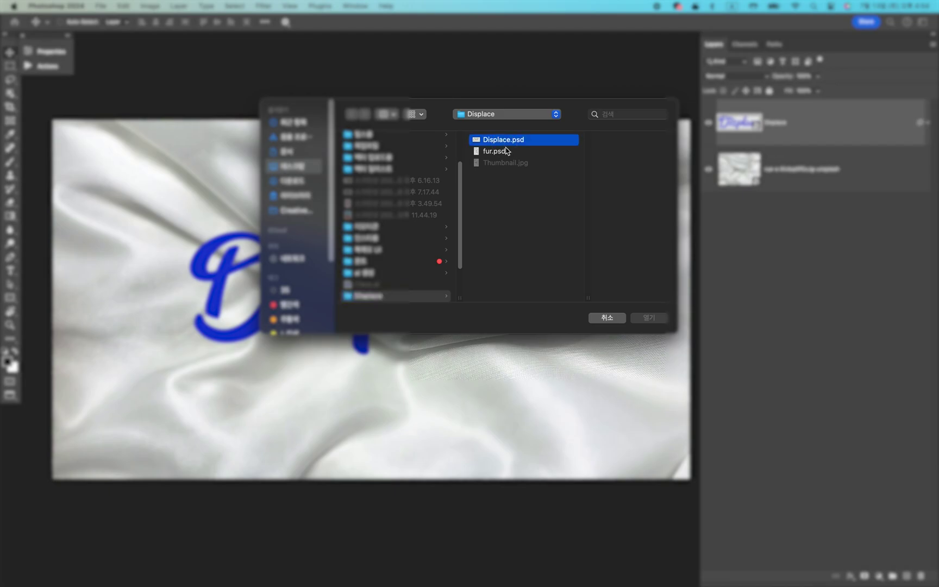
left_click(656, 318)
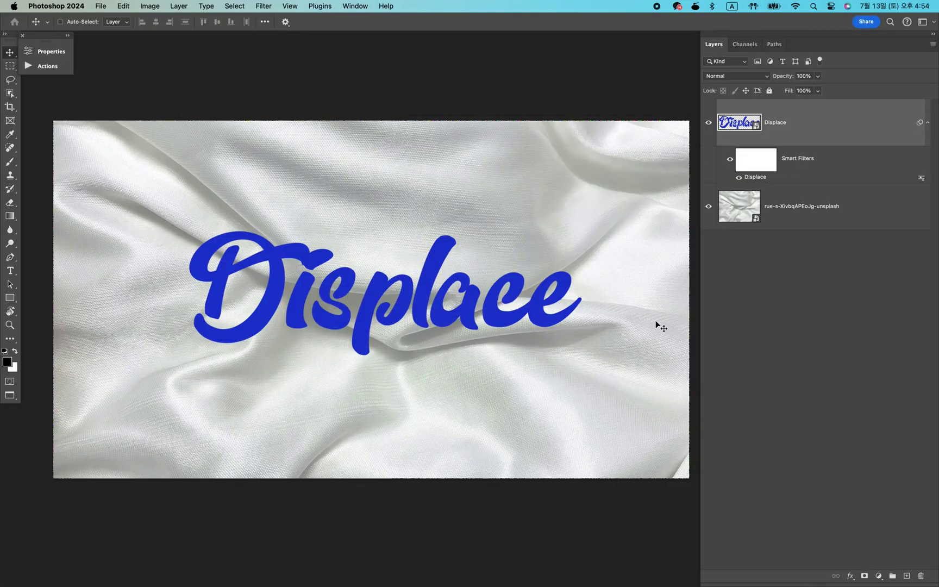
Step: Select the Displace text layer and open its Layer Style blending options
left_click(659, 324, "super")
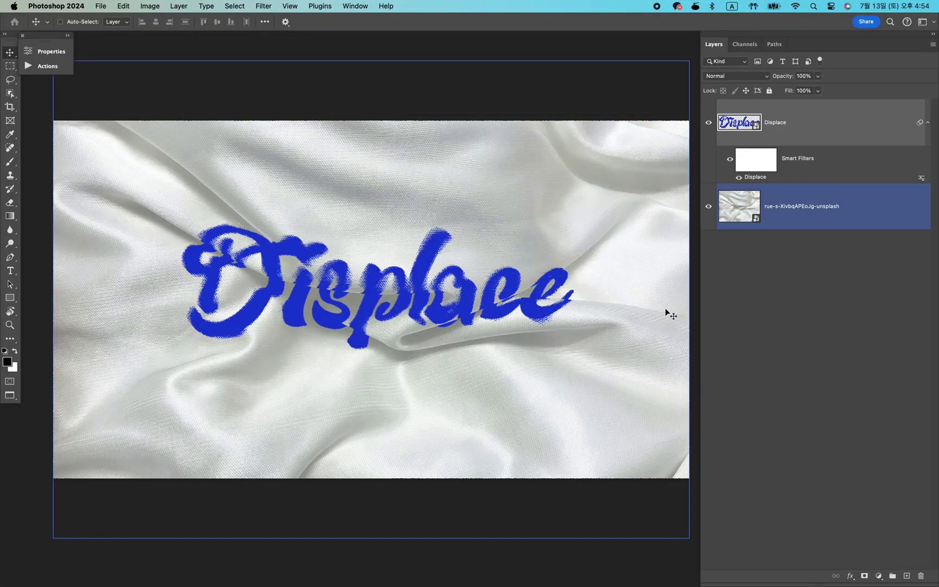
left_click(807, 272)
left_click(843, 141)
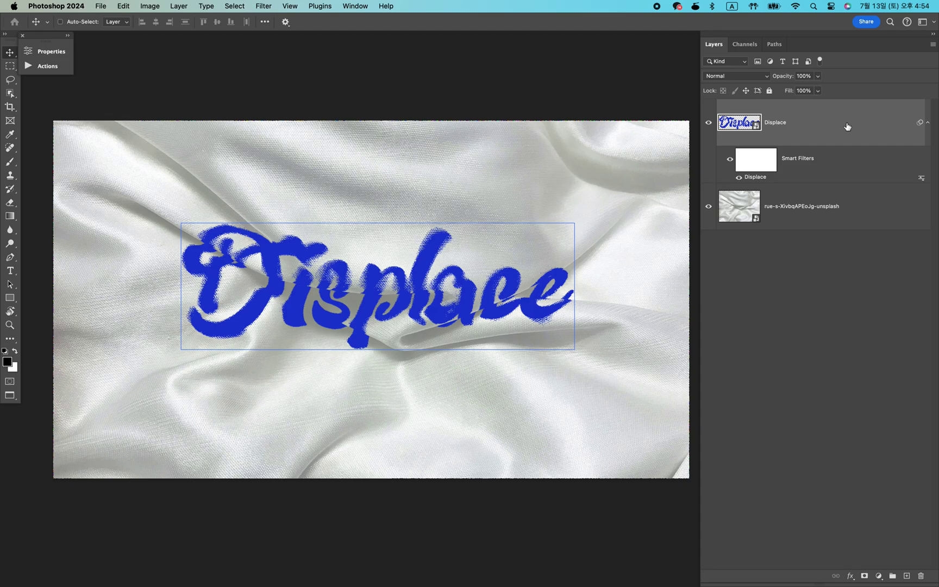
double_click(855, 126)
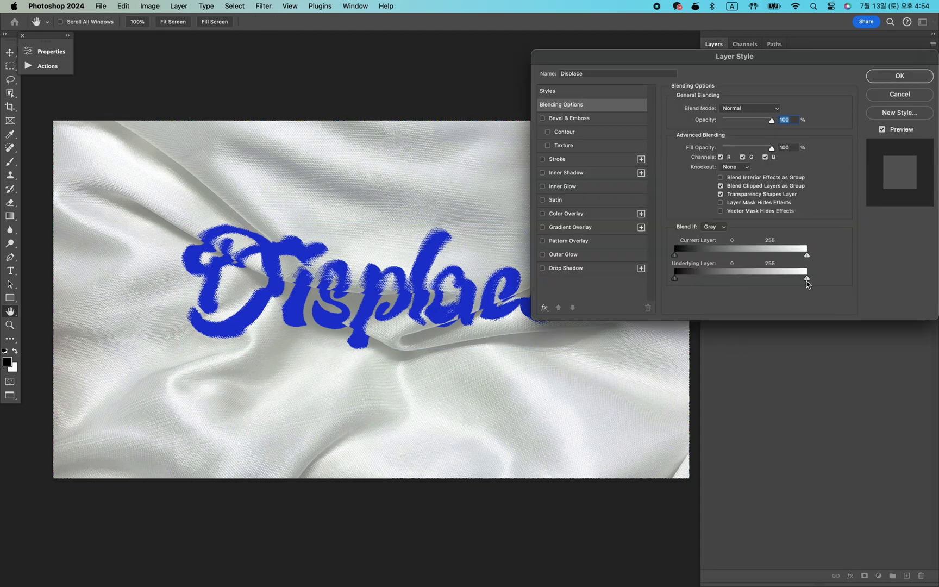
Step: Split the Blend If Underlying Layer white slider to 205/250 so fabric highlights show through
left_click_drag(807, 278, 783, 285)
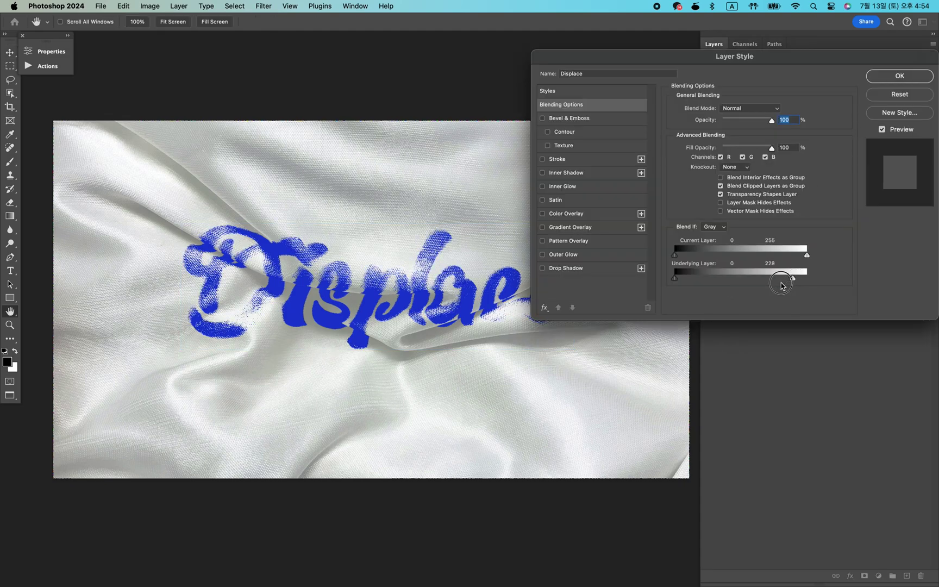
mouse_move(793, 278)
left_mouse_down()
mouse_move(802, 278)
mouse_move(783, 279)
left_mouse_up()
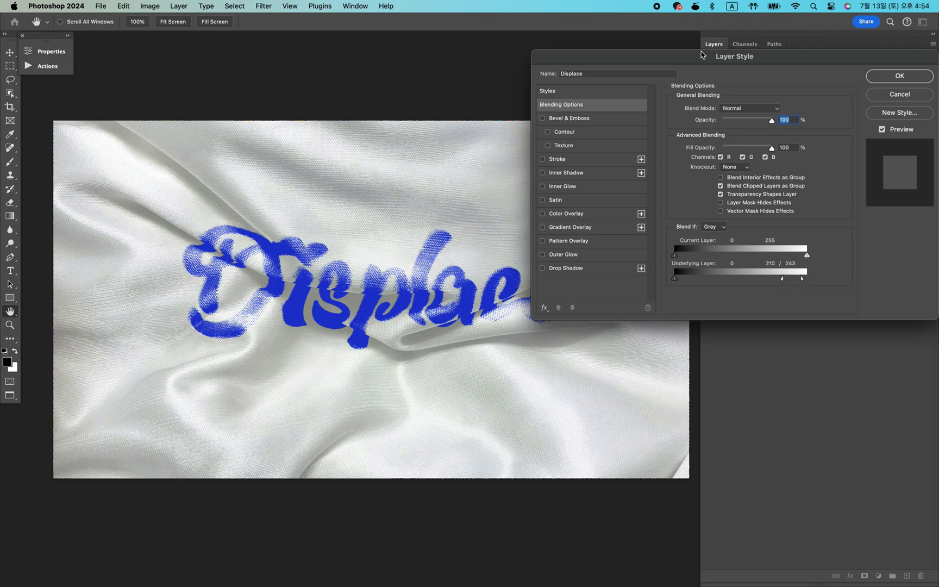
left_click_drag(701, 54, 567, 35)
scroll(317, 274, "up", 3)
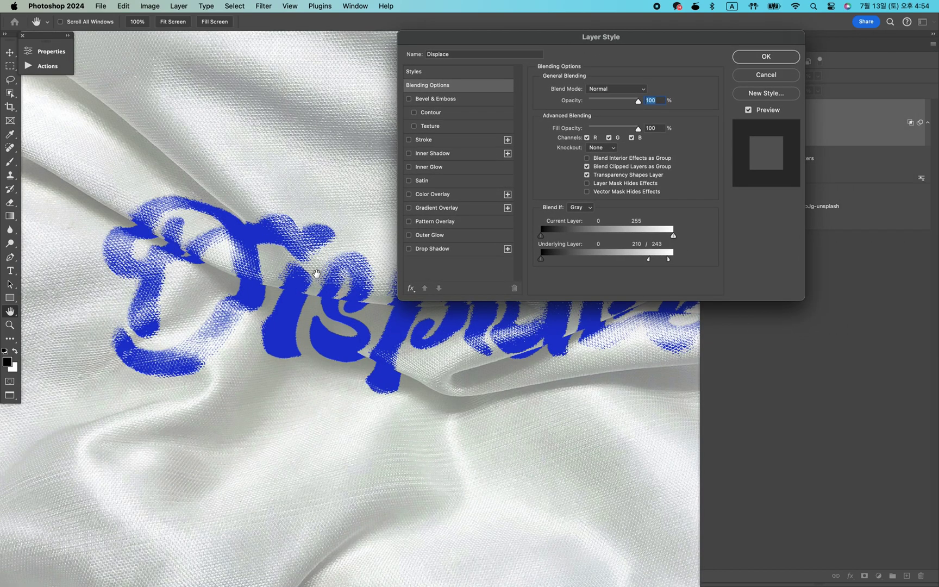
scroll(317, 274, "down", 2)
scroll(322, 310, "down", 2)
left_click_drag(596, 39, 676, 35)
mouse_move(729, 255)
left_mouse_down()
mouse_move(752, 253)
mouse_move(732, 251)
left_mouse_up()
key("Return")
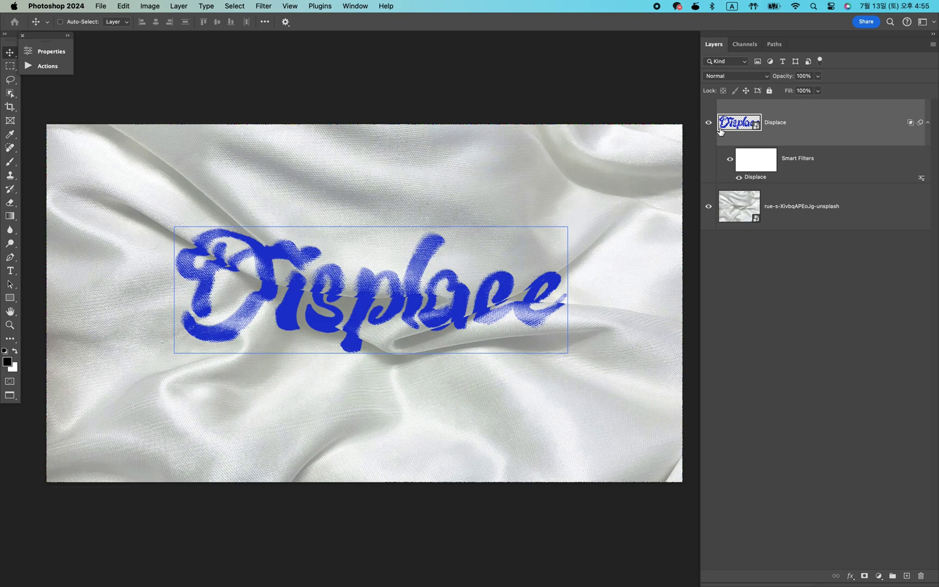
Step: Set the text layer to Multiply, load its letter outline as a selection, and hide it
left_click(731, 76)
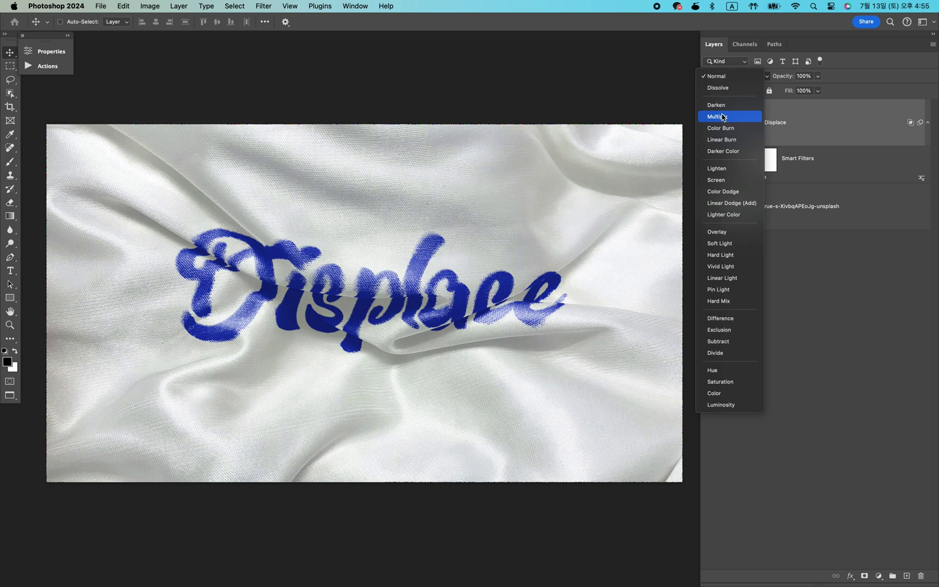
left_click(724, 117)
left_click(642, 257, "super")
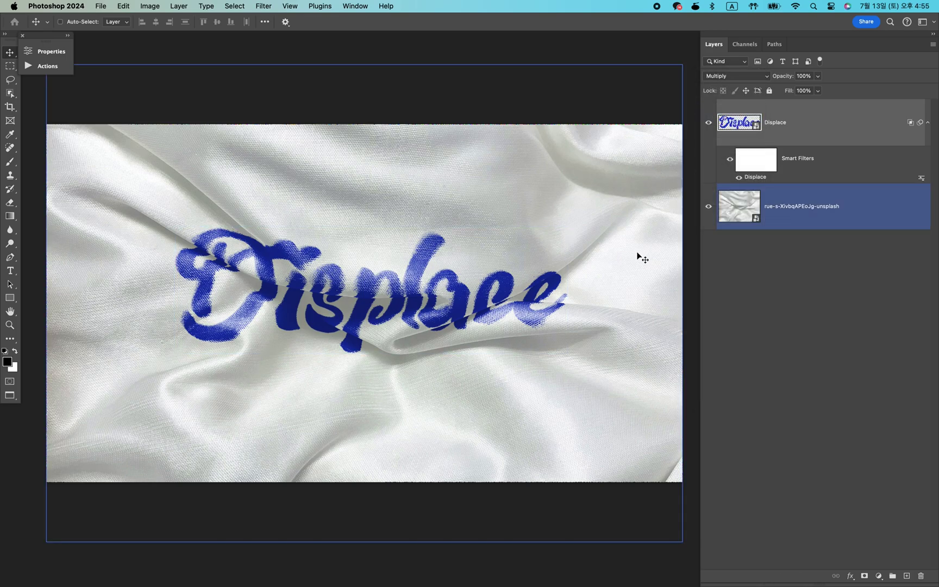
left_click(790, 446)
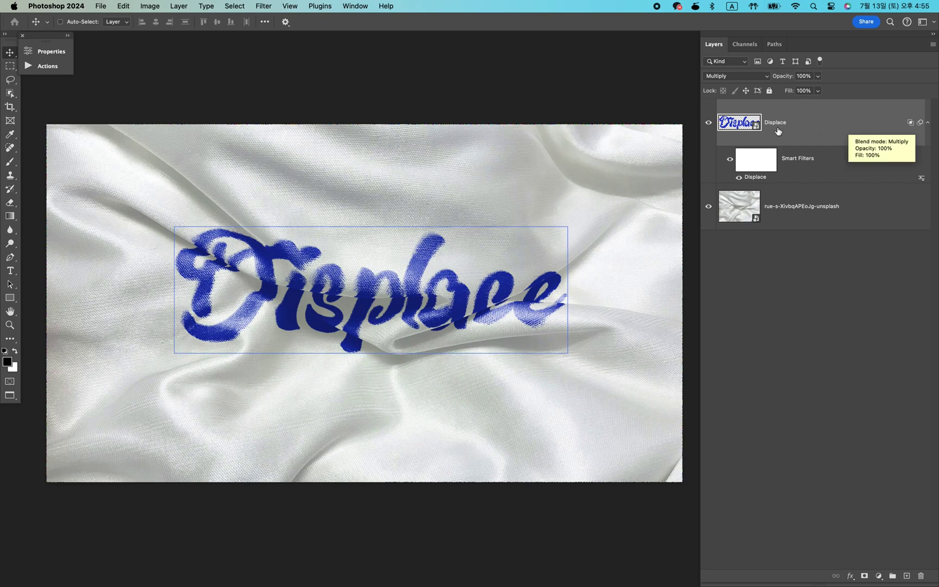
left_click(719, 127, "super")
left_click(709, 123)
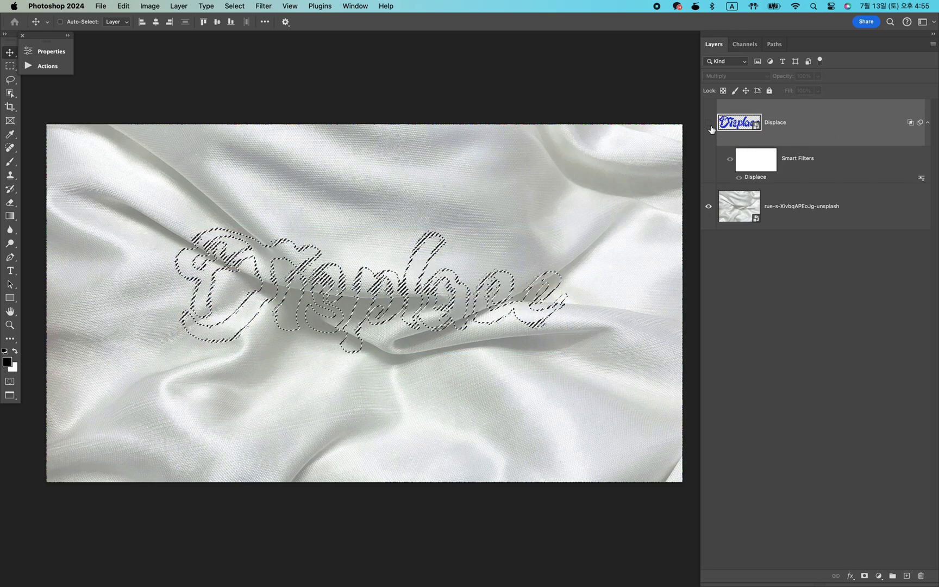
Step: Add a Solid Color fill layer over the lettering and set it to orange (e97f20)
left_click(879, 575)
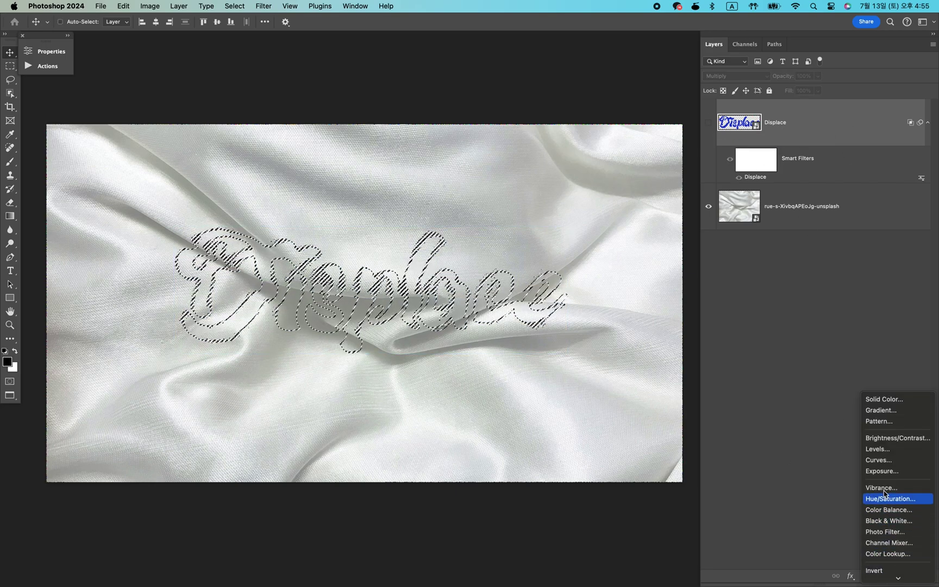
left_click(883, 399)
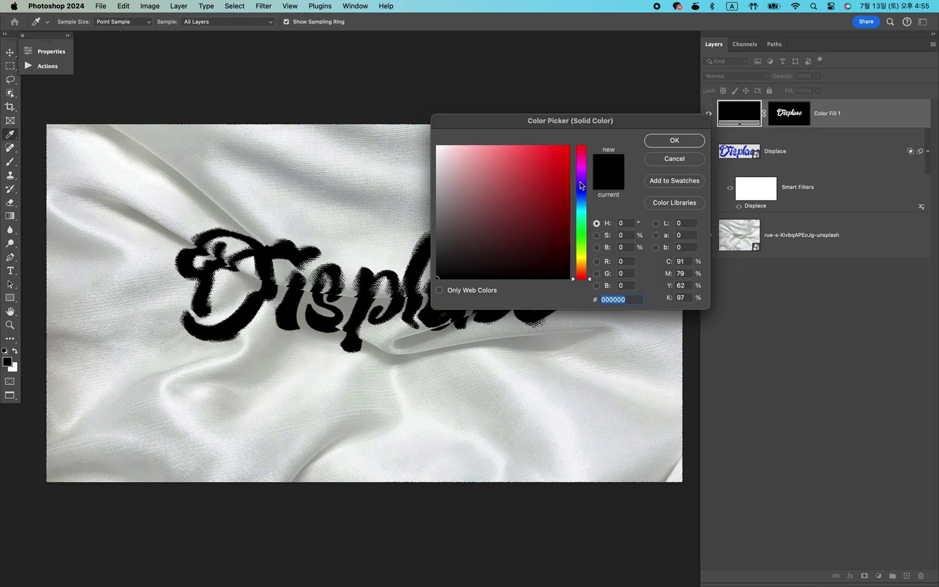
left_click(581, 190)
left_click(568, 156)
left_click(550, 180)
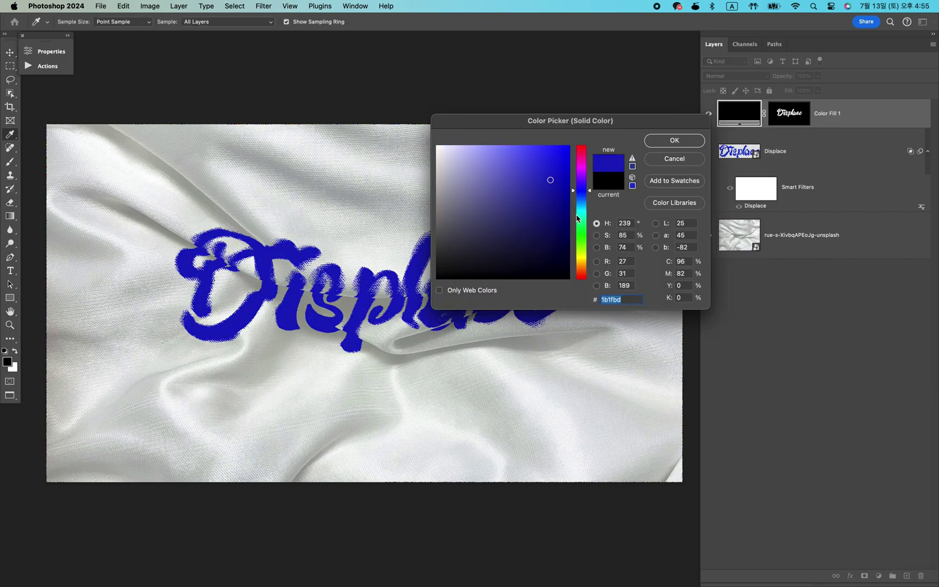
left_click_drag(582, 233, 584, 206)
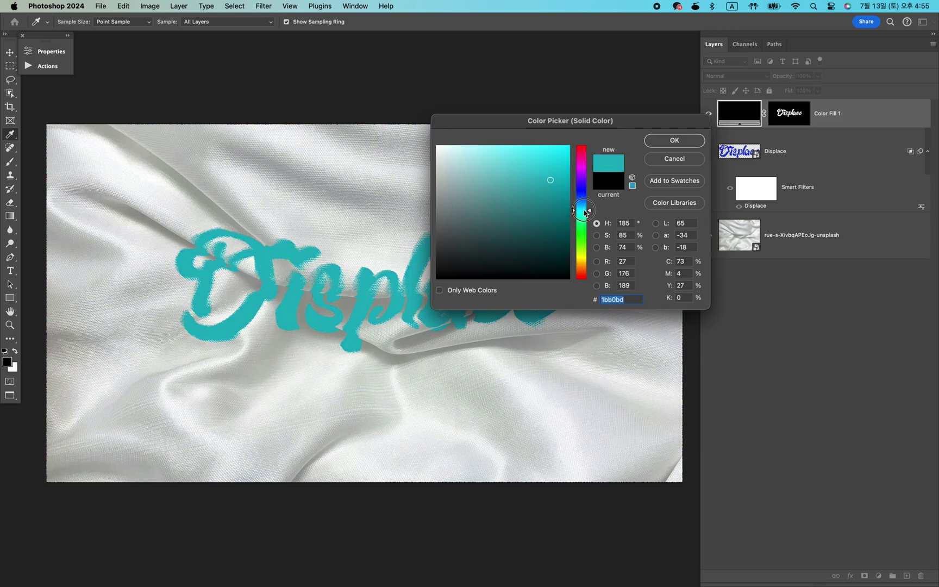
left_click(552, 157)
left_click_drag(587, 257, 587, 266)
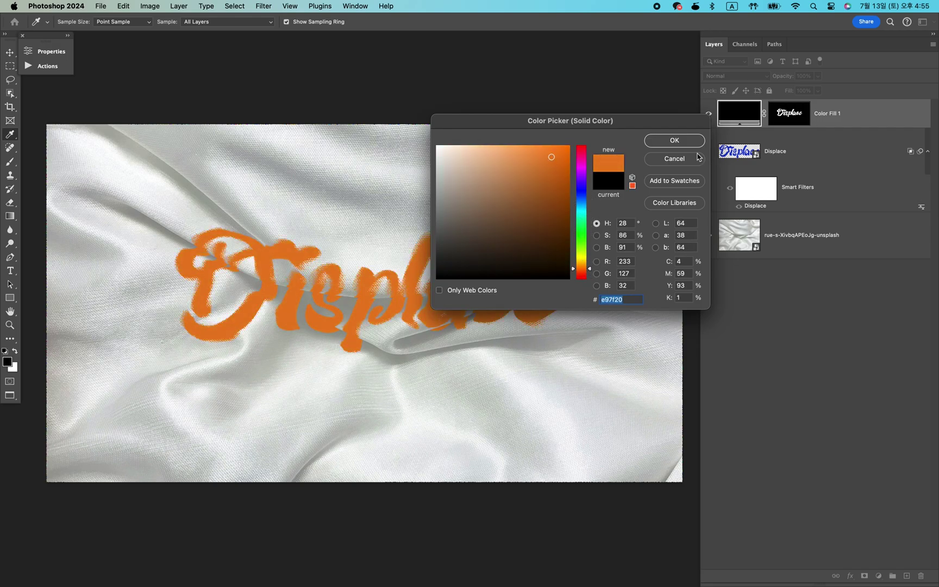
left_click(674, 145)
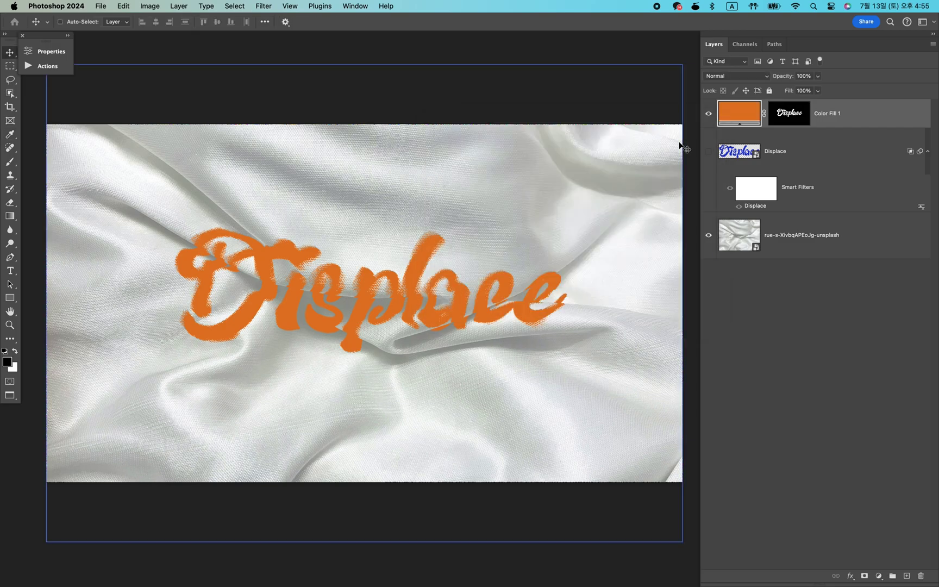
key("super+j")
Step: Set Color Fill 1 to Multiply with its Underlying Layer white slider split at 163/255
left_click(734, 142)
left_click(708, 114)
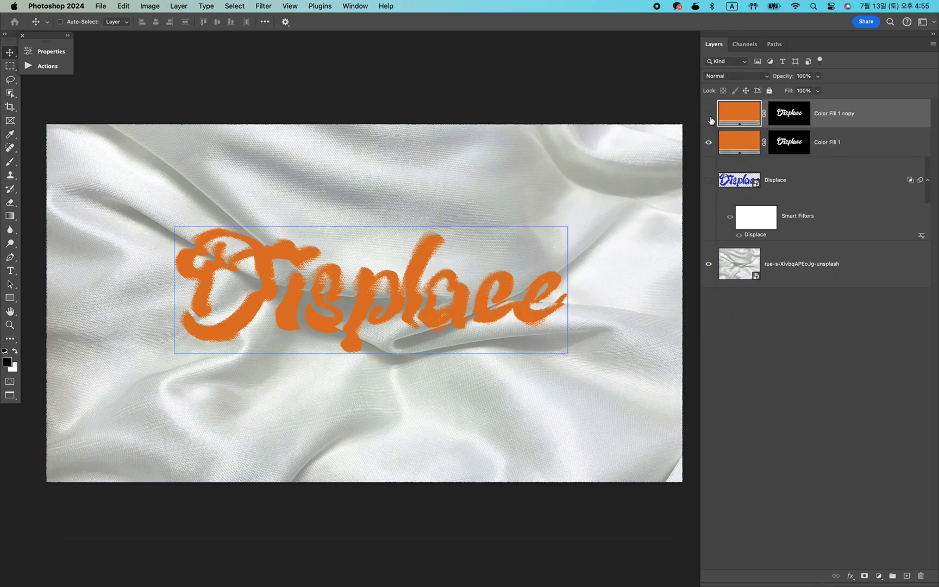
left_click(736, 75)
left_click(728, 116)
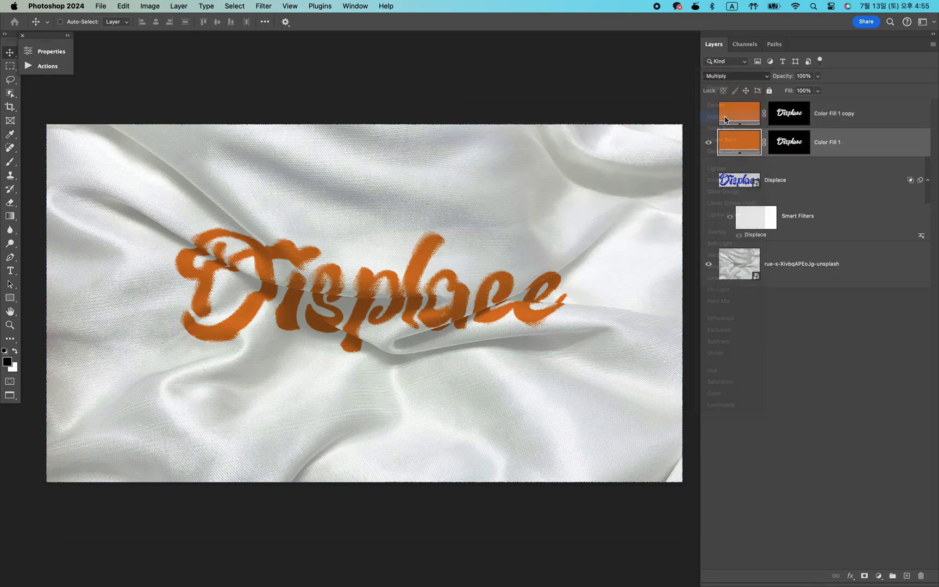
double_click(882, 143)
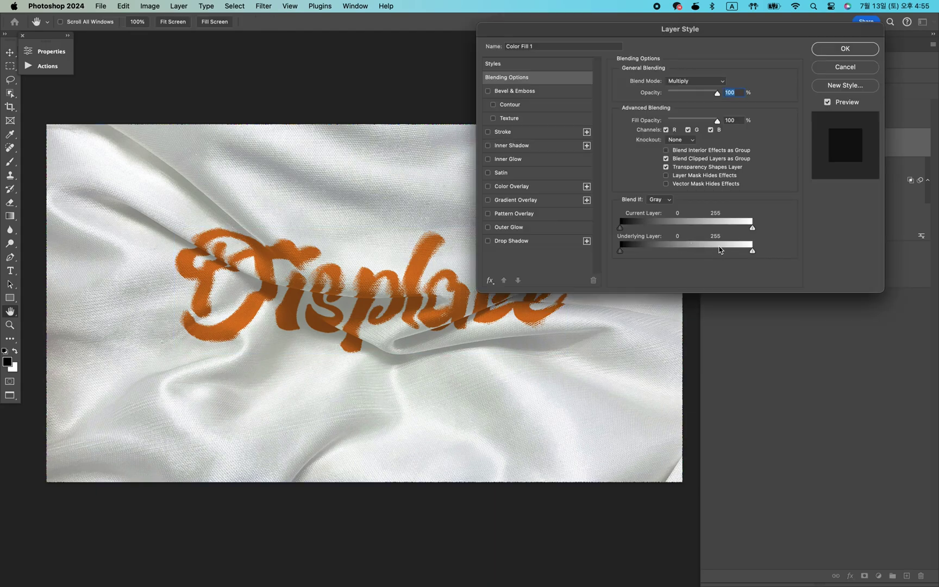
left_click_drag(752, 251, 703, 251)
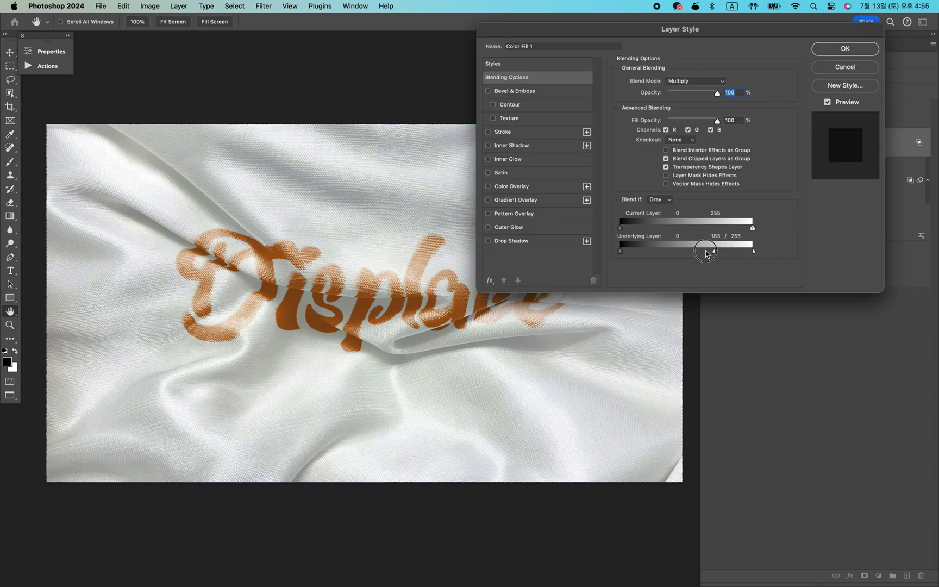
left_click(837, 49)
left_click(748, 118)
left_click(709, 113)
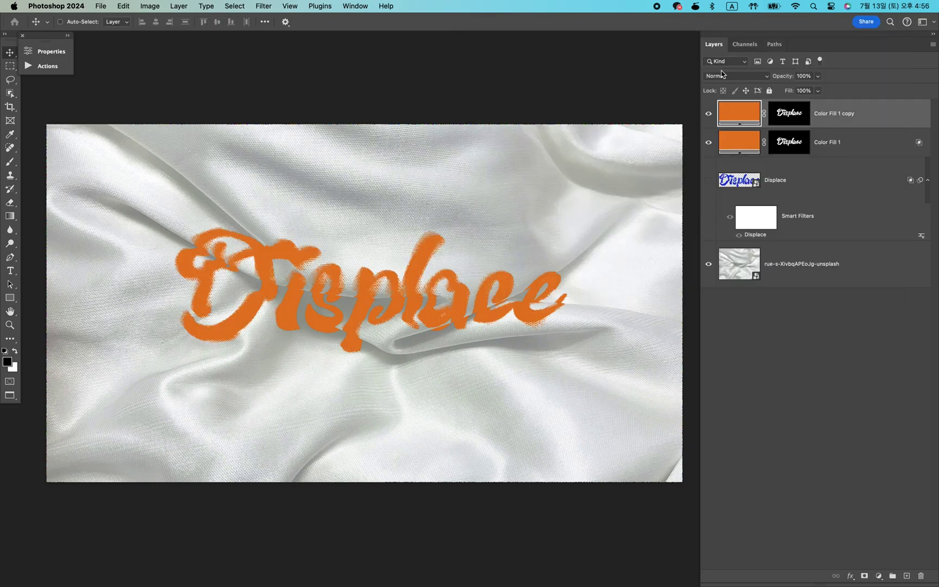
Step: Set the fill copy to Screen with its Underlying Layer blend split at 179/255
left_click(722, 74)
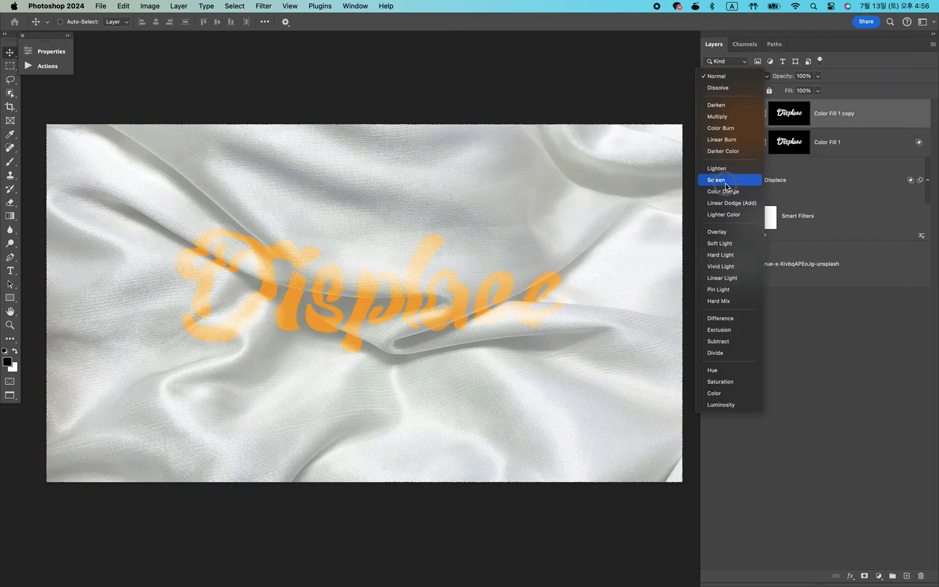
left_click(716, 180)
double_click(878, 116)
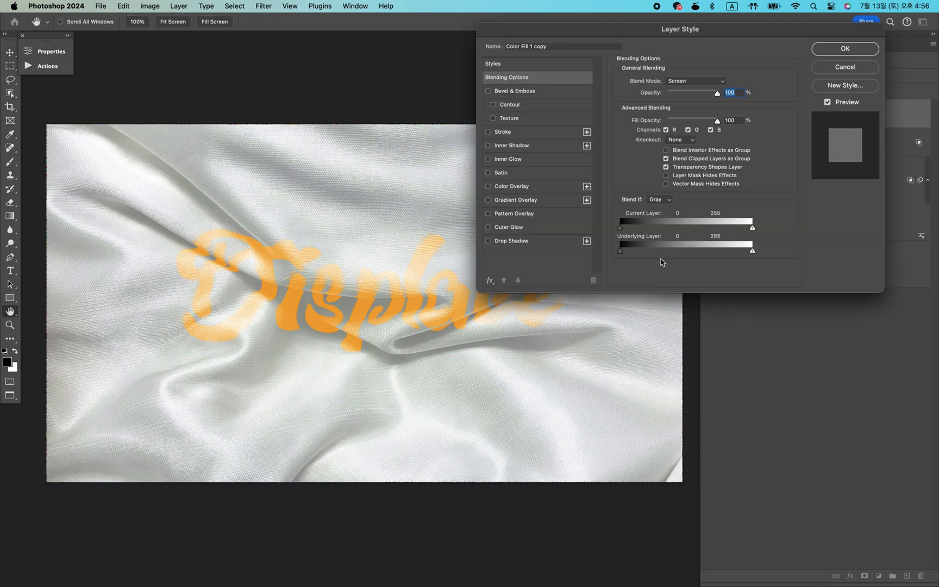
left_click_drag(620, 251, 744, 251)
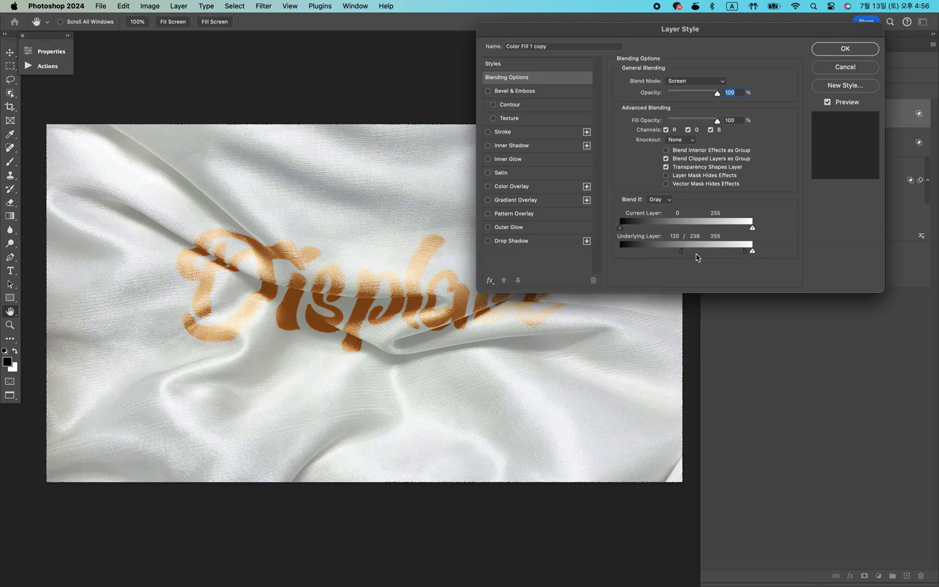
left_click_drag(684, 256, 712, 253)
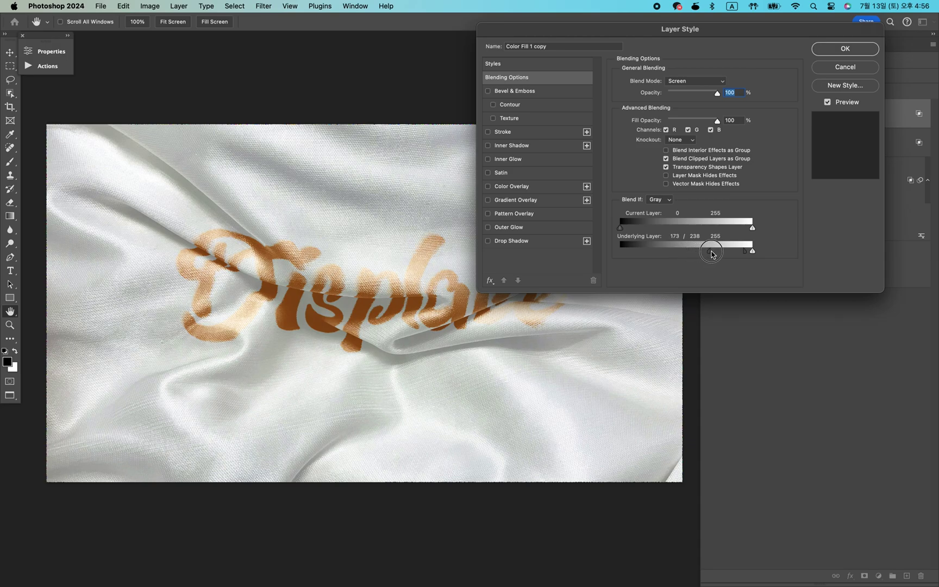
mouse_move(749, 256)
left_mouse_down()
mouse_move(757, 254)
mouse_move(714, 254)
left_mouse_up()
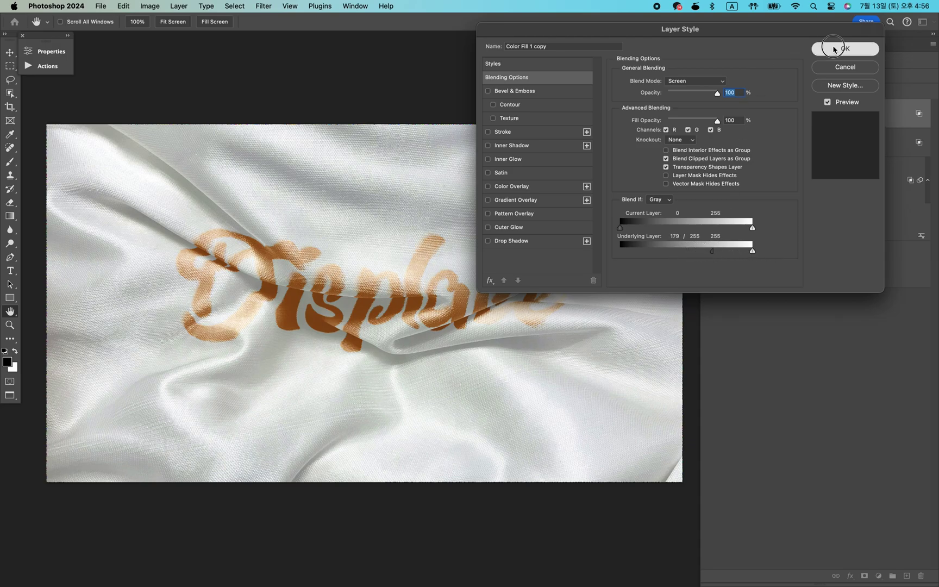
left_click(832, 49)
left_click(709, 114)
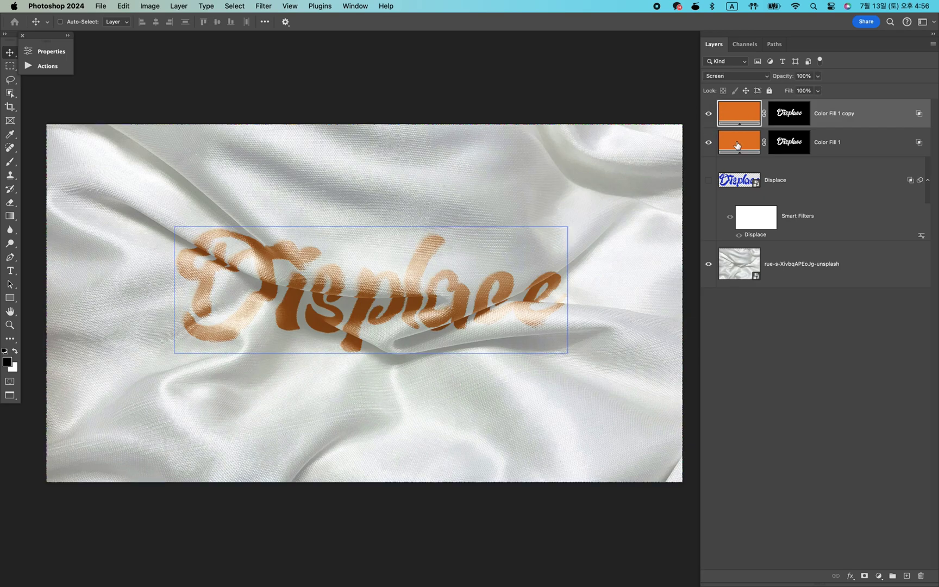
Step: Raise Color Fill 1's Underlying Layer split slider to 215/255
left_click(767, 144)
double_click(892, 149)
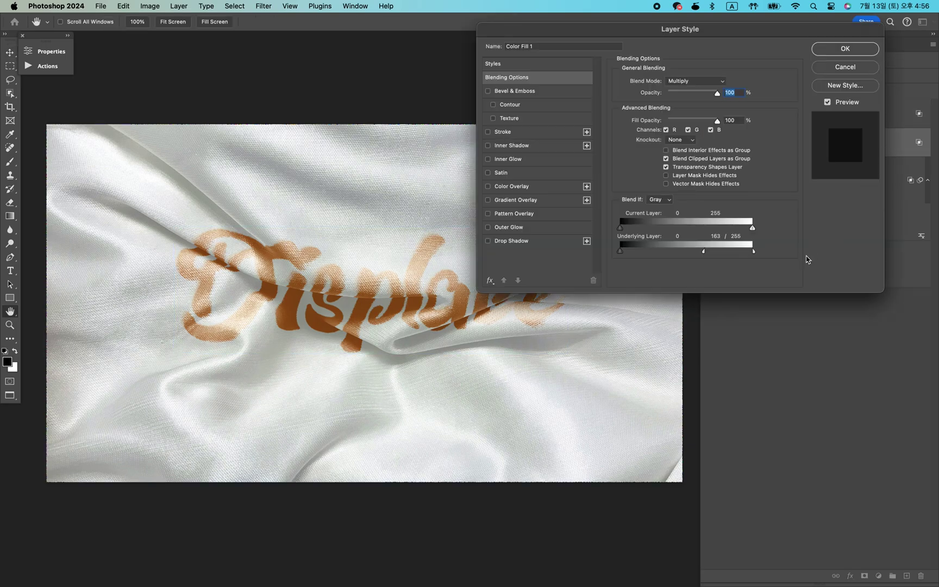
left_click_drag(703, 251, 732, 255)
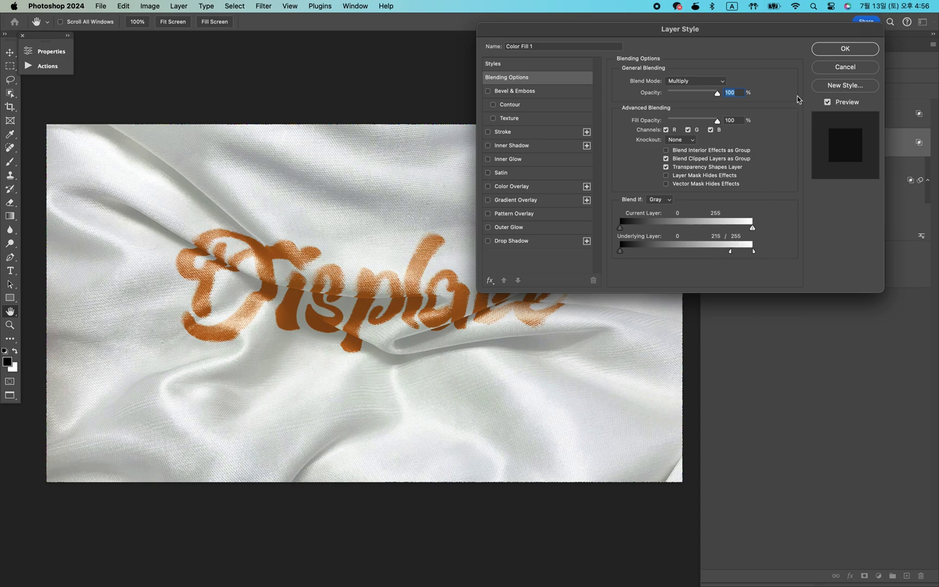
left_click(846, 51)
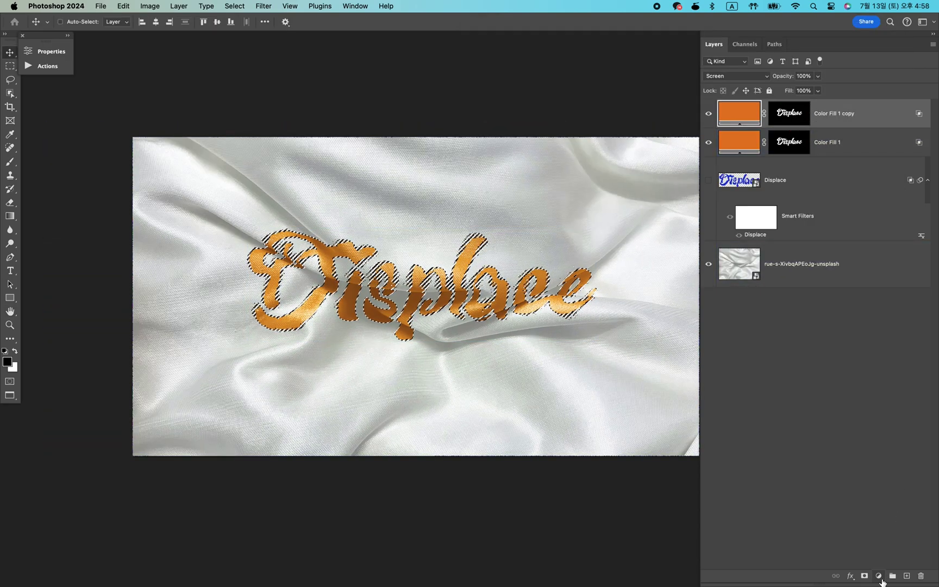
Step: Add a Hue/Saturation layer with hue -11 and saturation -3 for warmer red-orange lettering
left_click(879, 576)
left_click(894, 510)
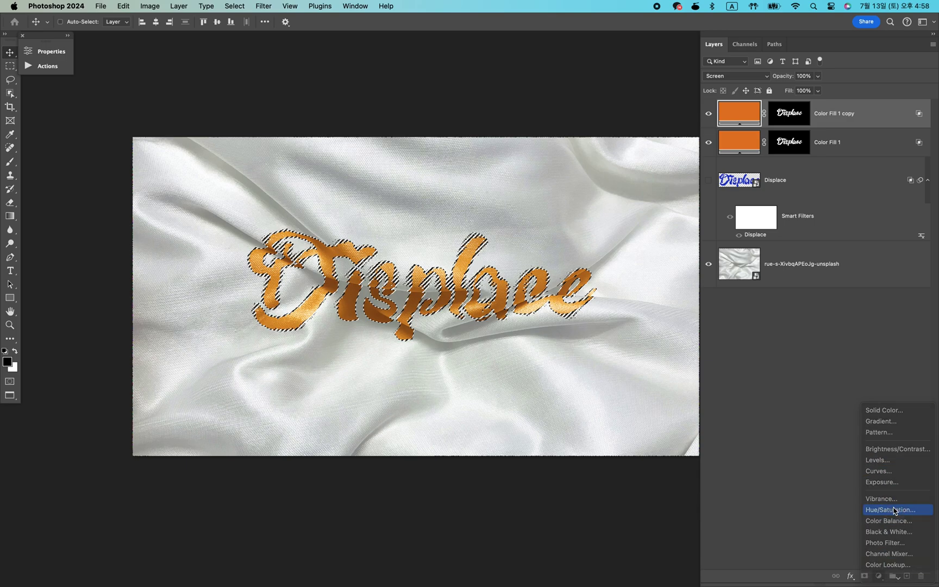
left_click_drag(141, 120, 135, 120)
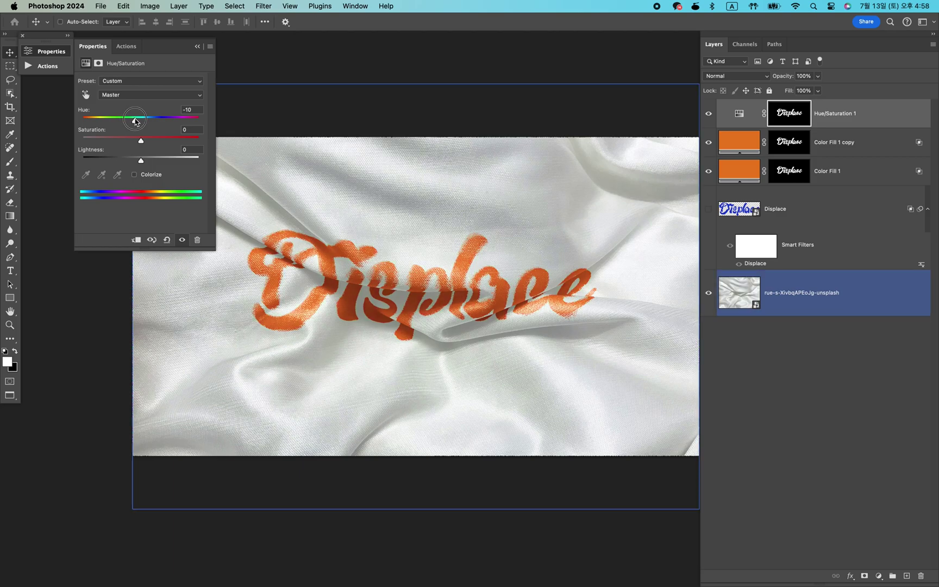
left_click_drag(145, 144, 142, 144)
left_click(127, 479)
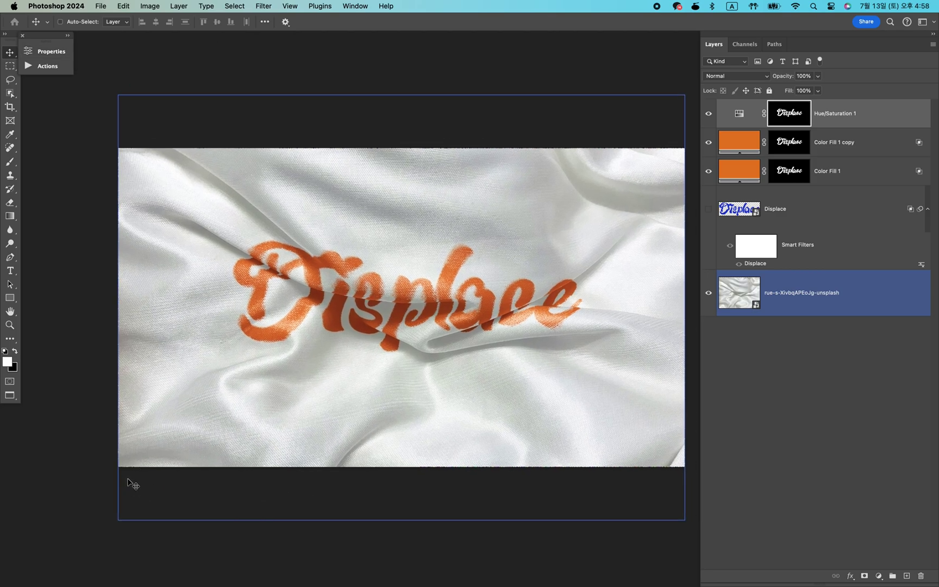